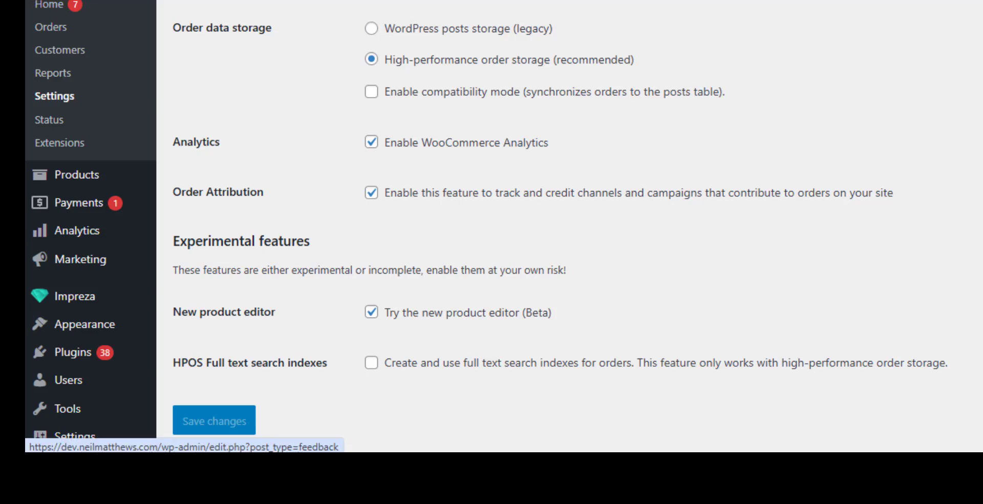
Look through the new product form's General, Variations, Organization, Inventory, Shipping and Linked products sections.
mouse_move(77, 175)
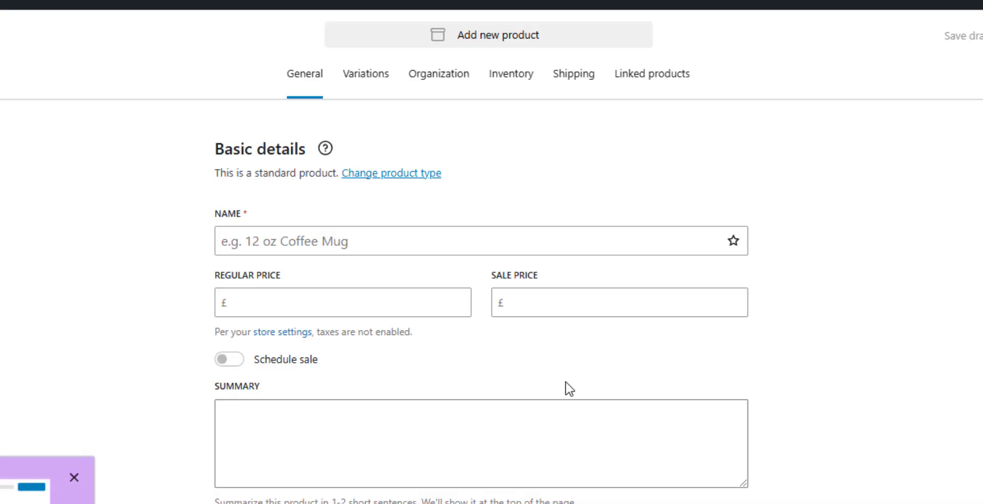
scroll(670, 425, down, 8)
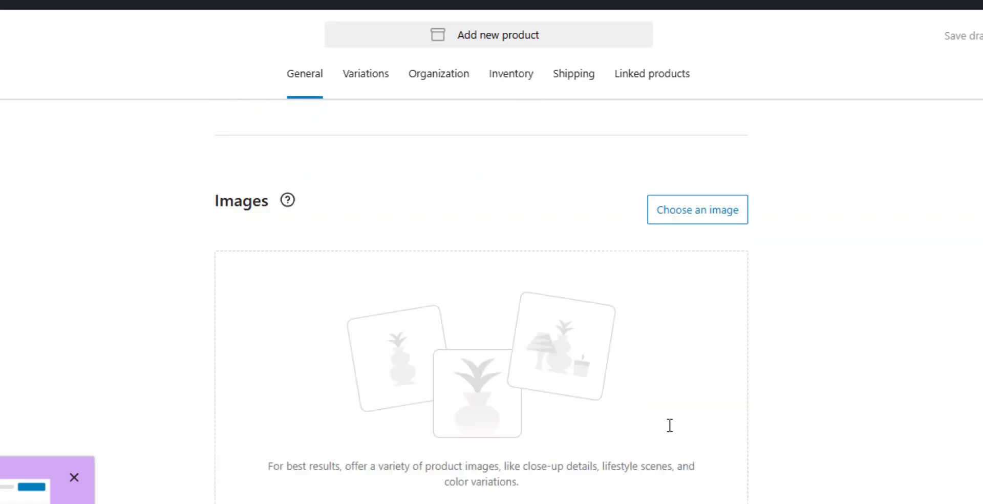
scroll(669, 366, up, 8)
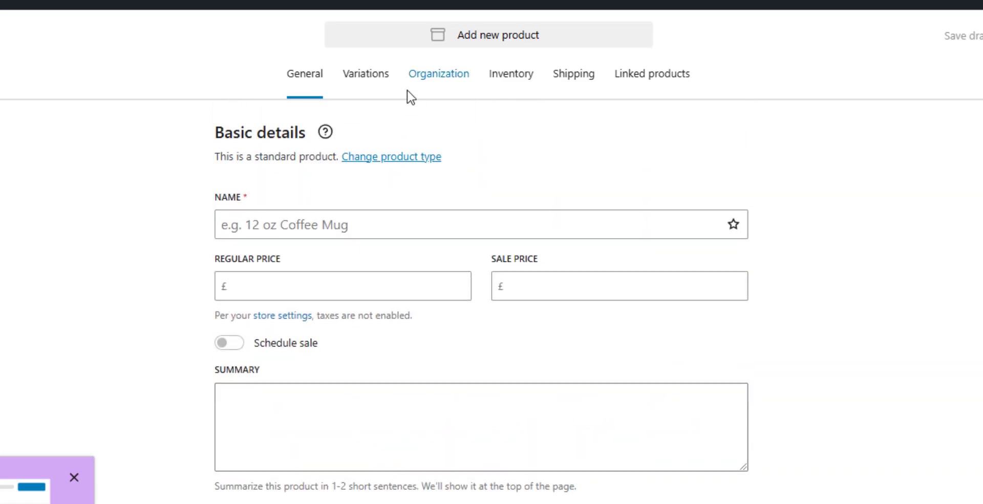
click(364, 76)
click(444, 79)
click(512, 78)
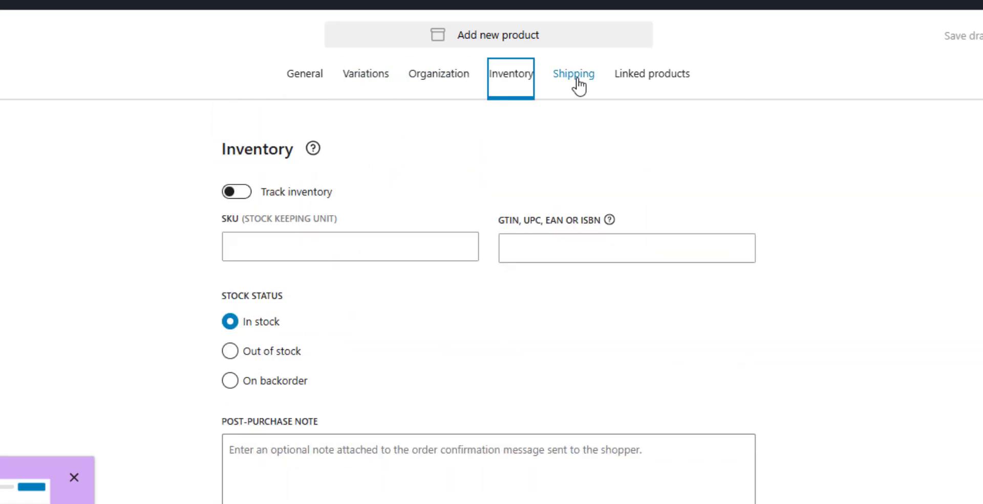
click(578, 78)
click(635, 76)
click(317, 78)
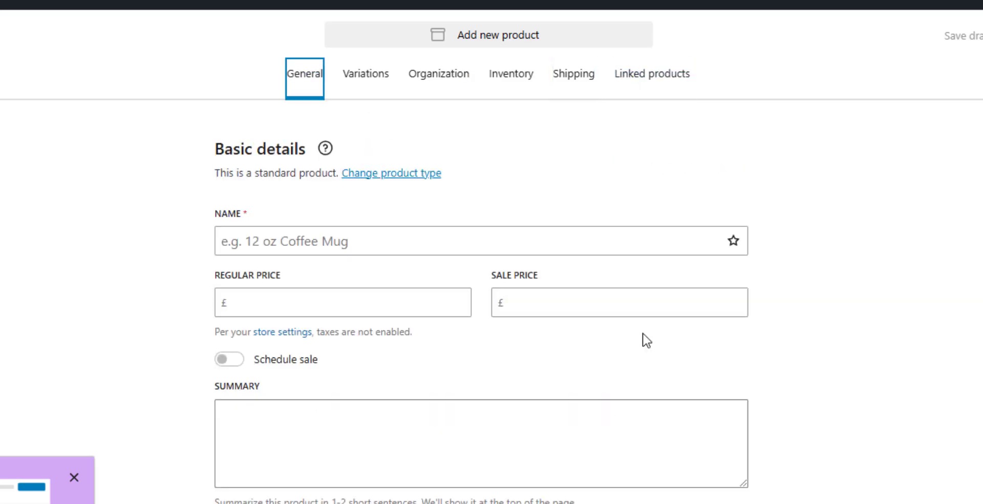
scroll(290, 393, down, 5)
scroll(290, 392, up, 5)
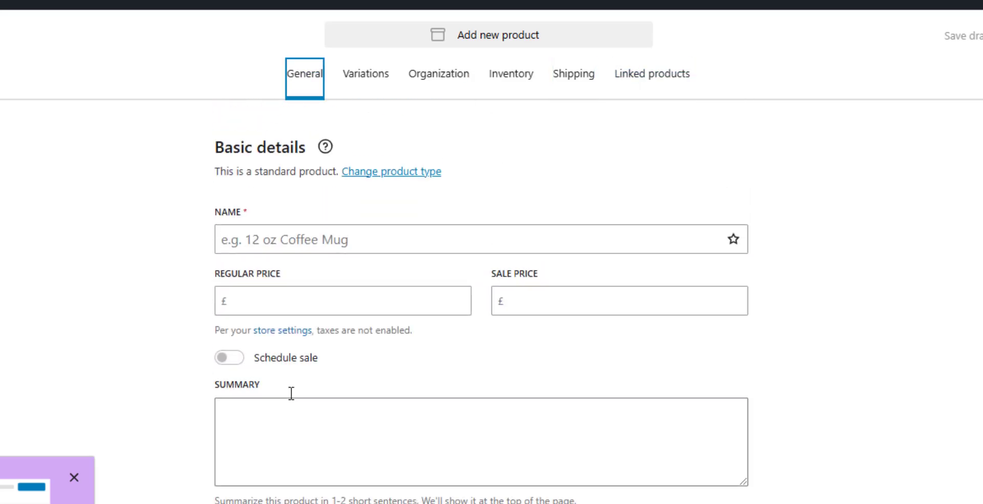
scroll(291, 399, down, 10)
scroll(293, 399, up, 6)
scroll(293, 398, up, 5)
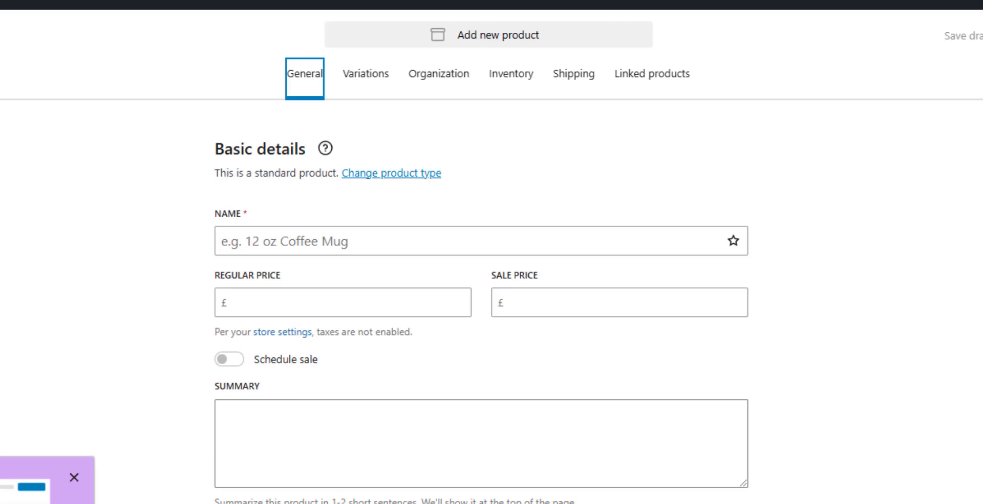
Dismiss the pop-up card and name the product "Neil Test Product".
click(74, 477)
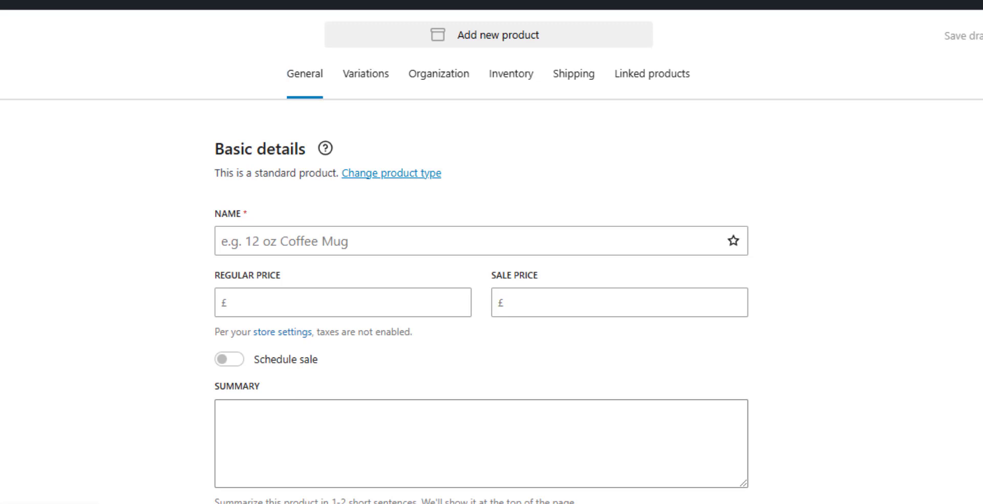
scroll(482, 297, down, 7)
scroll(481, 297, up, 7)
click(347, 241)
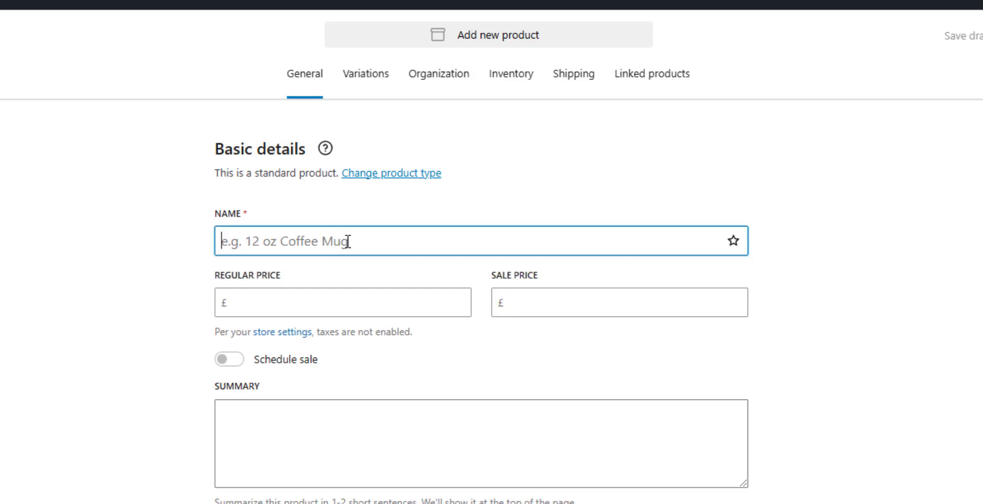
text(Neil)
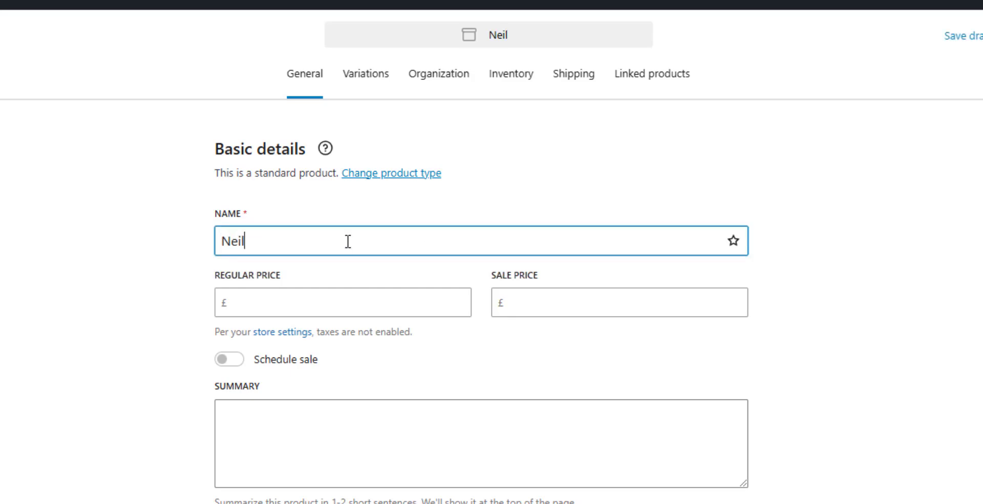
text( Test Produc)
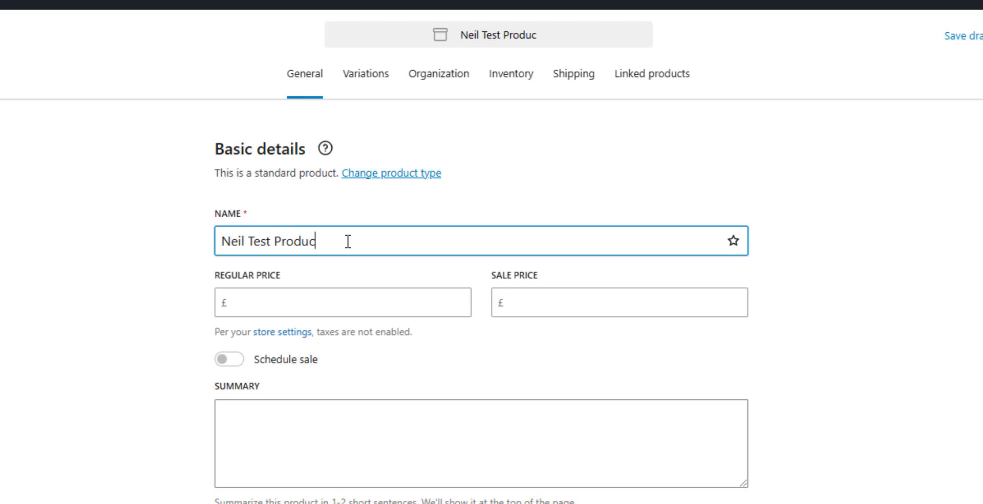
text(t)
key(Tab)
key(Tab)
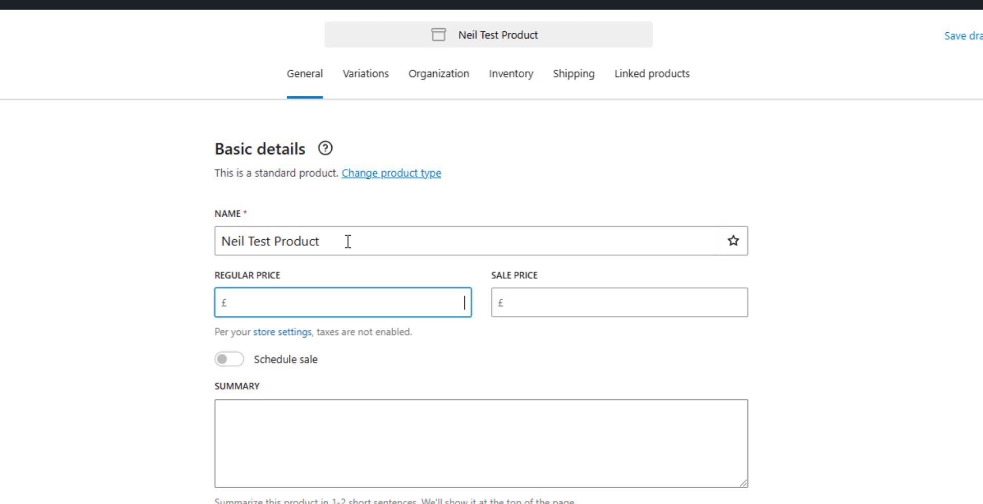
Set the product's regular price to £10 and enter "short description" as its summary.
text(10)
key(Tab)
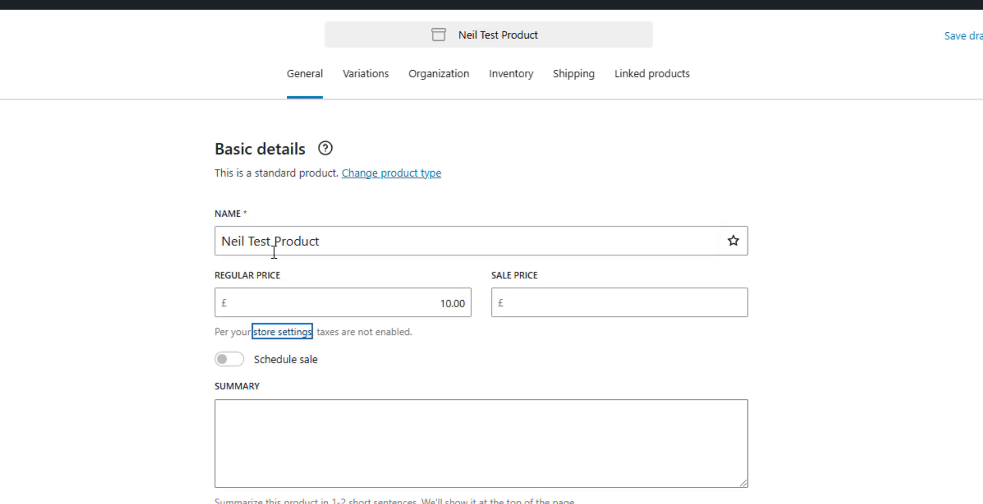
click(256, 414)
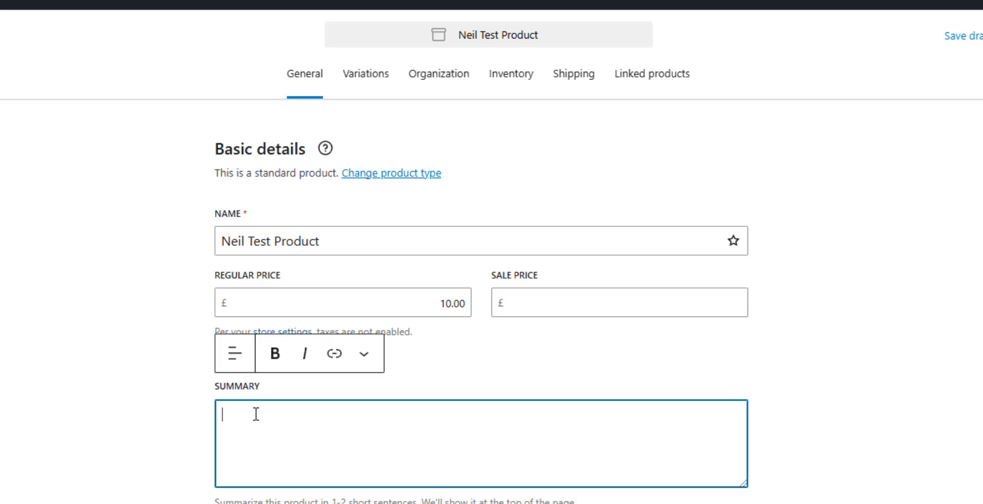
text(short)
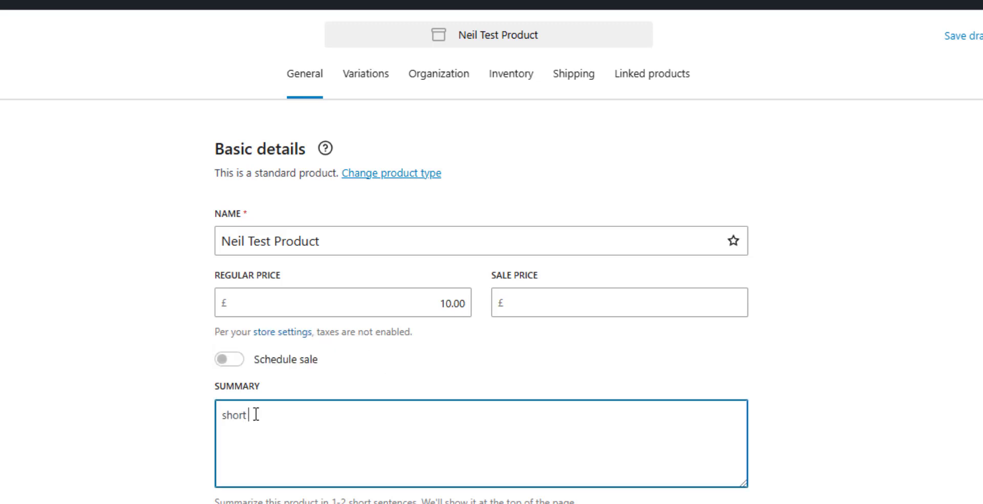
text( description)
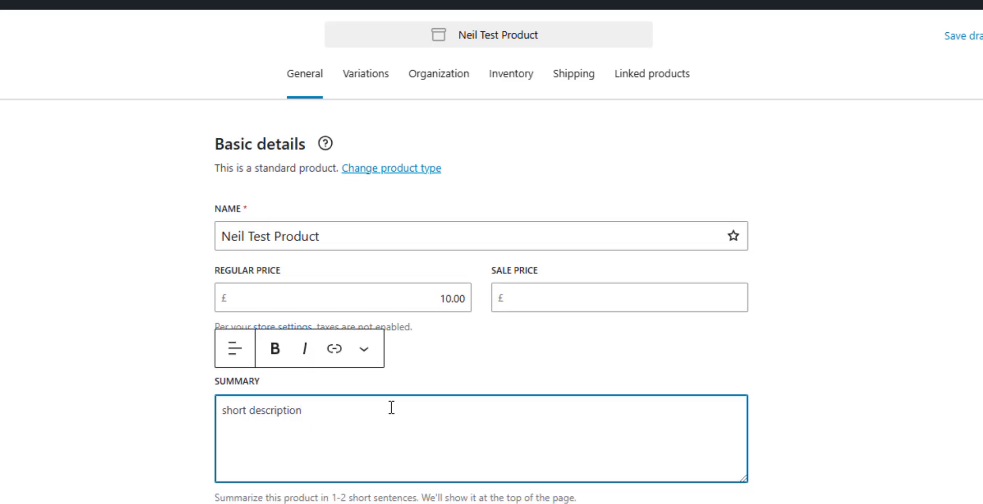
Fill the product description below the summary with the quoted "Lorem ipsum dolor sit amet" placeholder paragraph.
scroll(390, 407, down, 5)
click(427, 380)
text("Lorem ipsum dolor sit amet, consectetur adipiscing elit, sed do eiusmod tempor incididunt ut labore et dolore magna aliqua. Ut enim ad minim veniam, quis nostrud exercitation ullamco laboris nisi ut aliquip ex ea commodo consequat. Duis aute irure dolor in reprehenderit in voluptate velit esse cillum dolore eu fugiat nulla pariatur. Excepteur sint occaecat cupidatat non proident, sunt in culpa qui officia deserunt mollit anim id est laborum.")
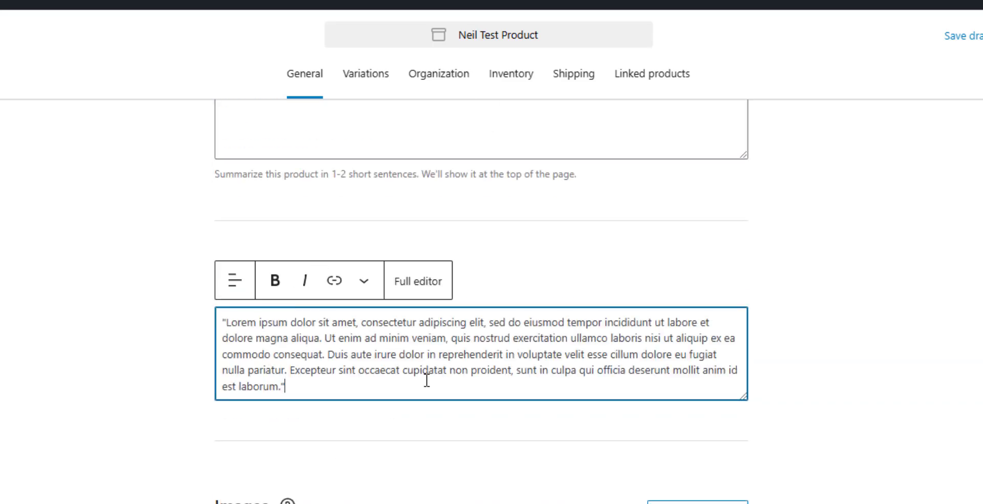
Add the second, third and fourth laptop pictures from the media library as the product's images.
scroll(426, 379, down, 6)
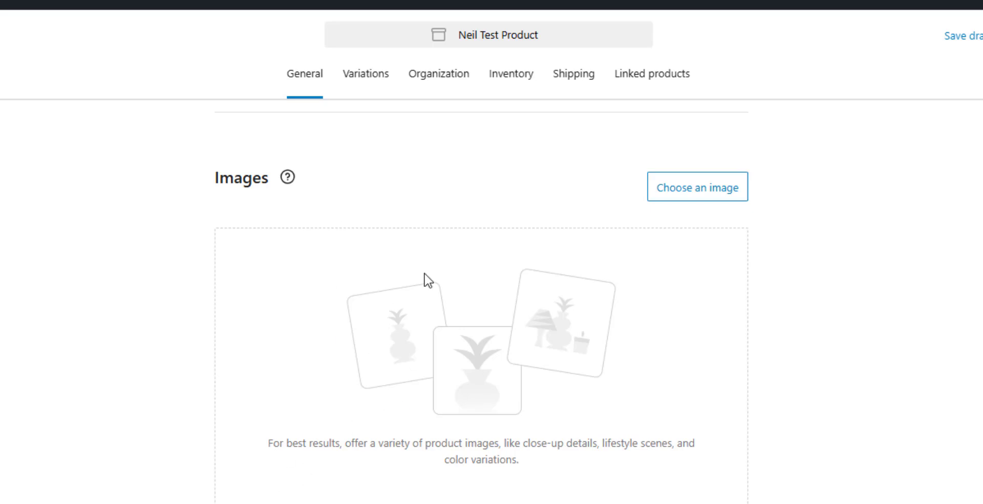
click(707, 201)
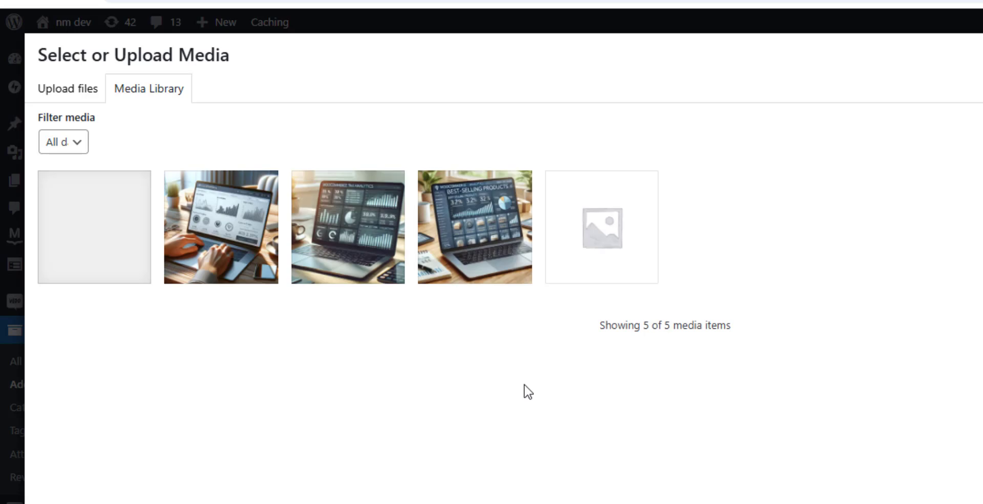
click(213, 249)
click(374, 240)
click(479, 227)
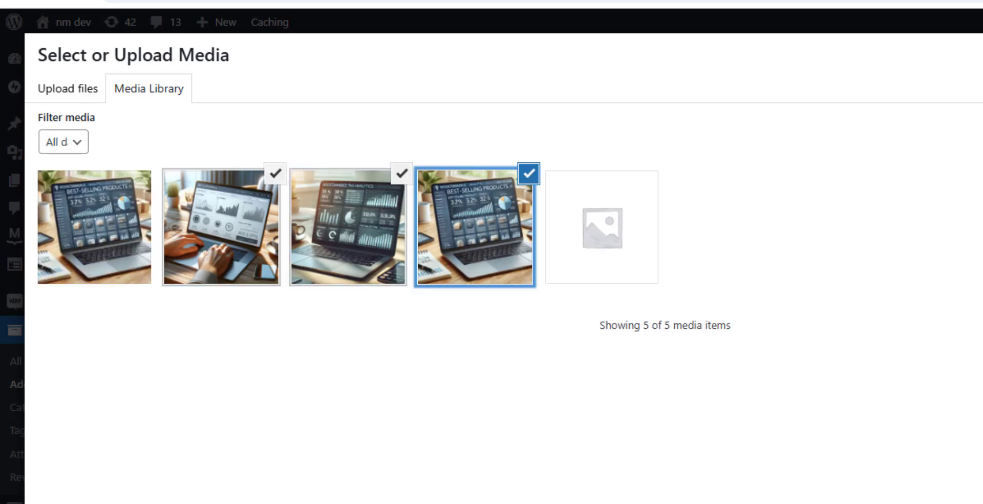
click(979, 499)
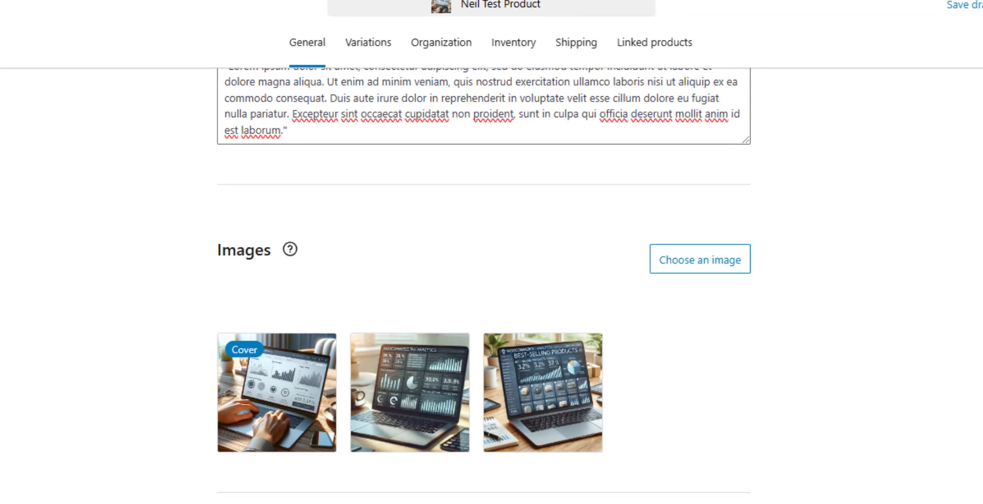
Start adding variation options to the product, creating and selecting a new attribute called "Capacity".
scroll(737, 479, up, 10)
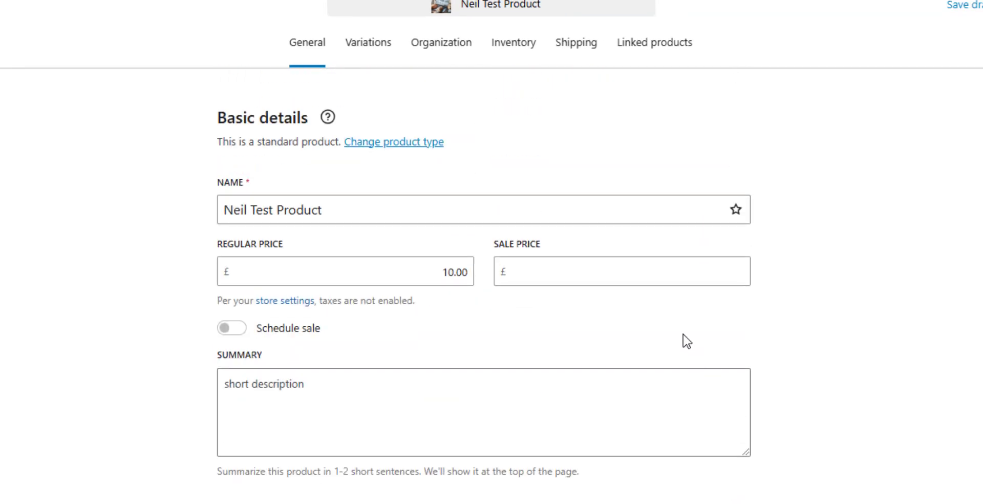
click(373, 53)
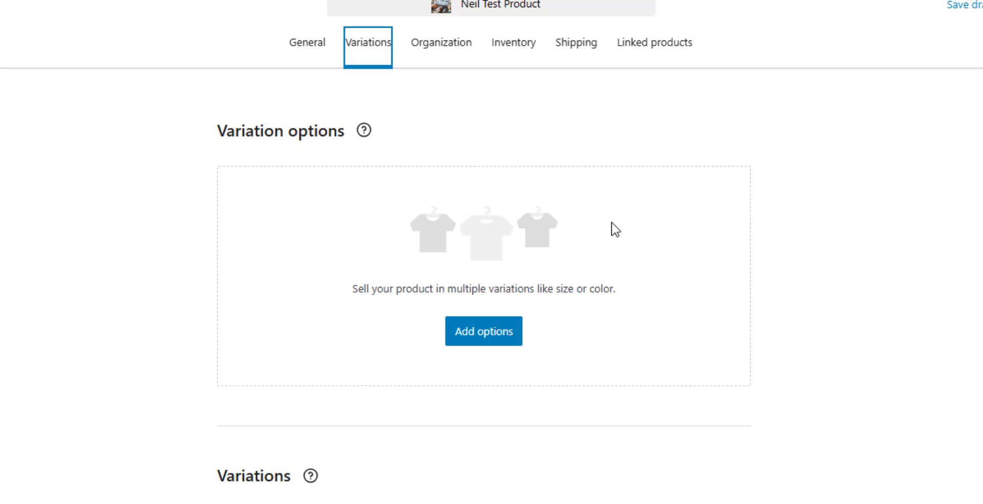
click(495, 337)
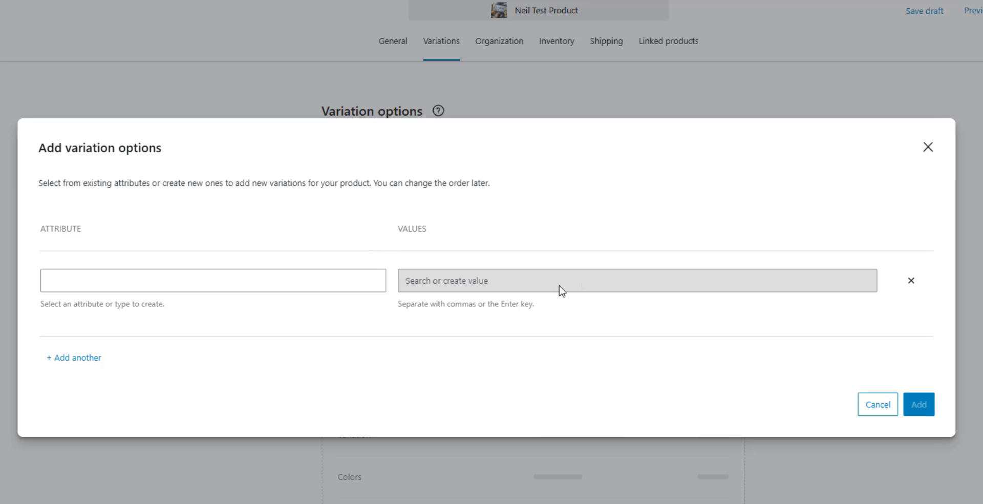
click(103, 279)
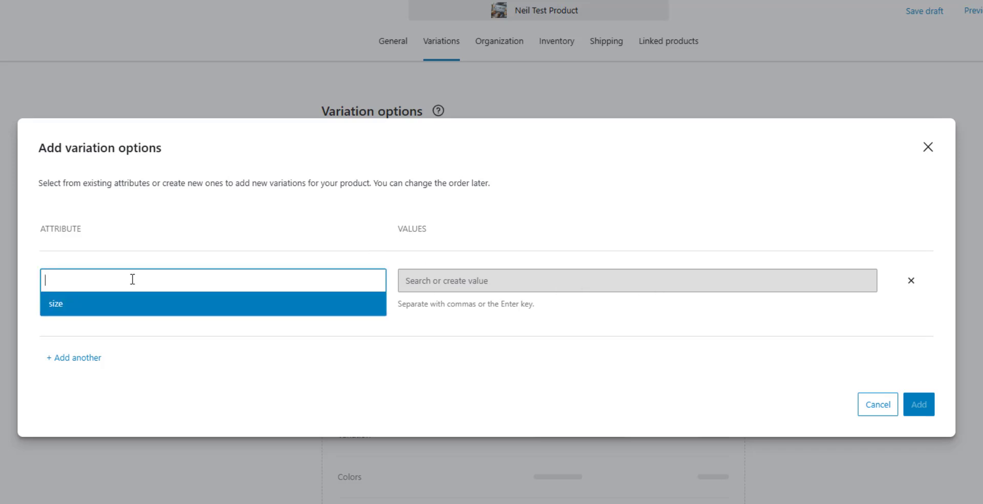
text(Capacity)
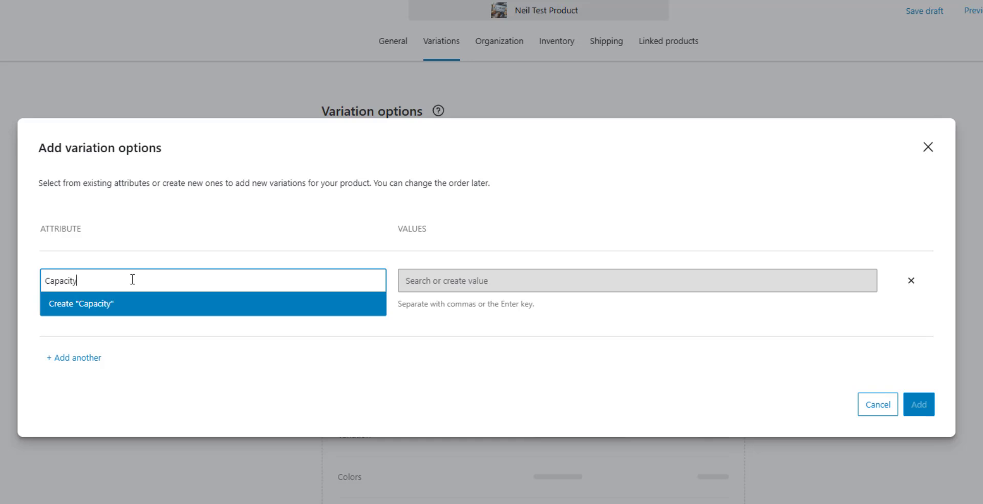
click(93, 304)
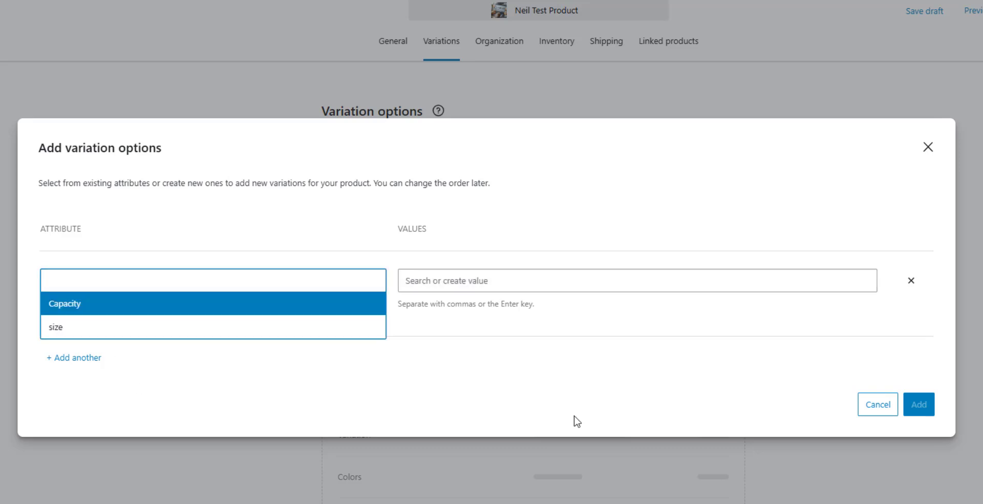
click(101, 310)
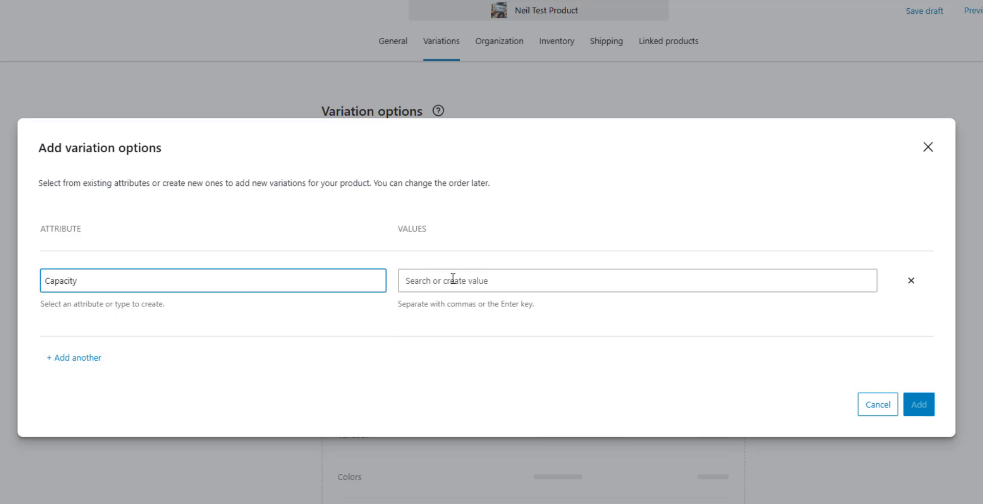
Give the Capacity attribute the values small, medium and large, and add it to the product's variation options.
click(454, 281)
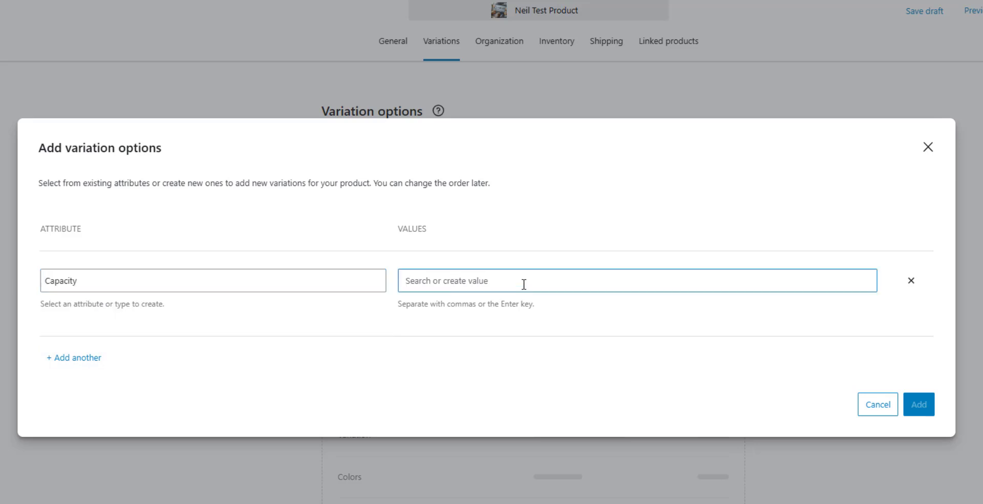
text(small)
key(Return)
text(mediu)
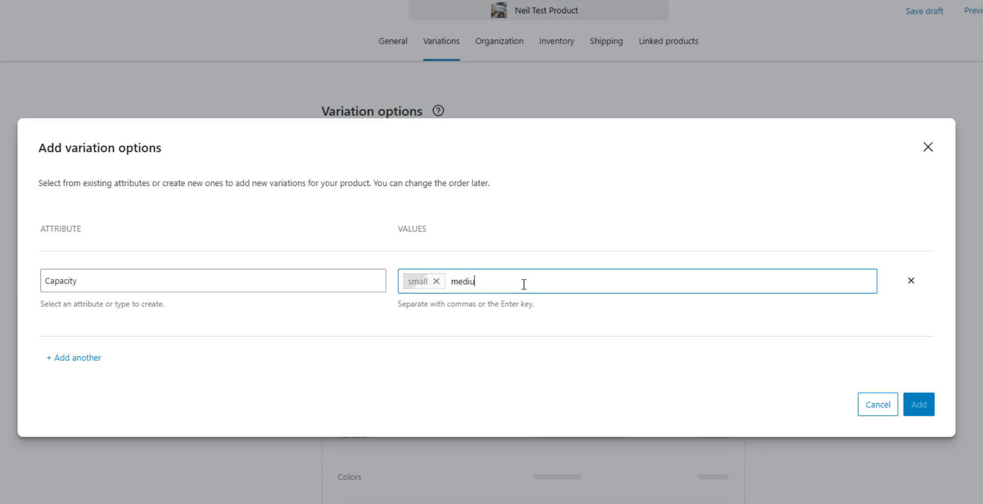
text(m)
key(Return)
text(lar)
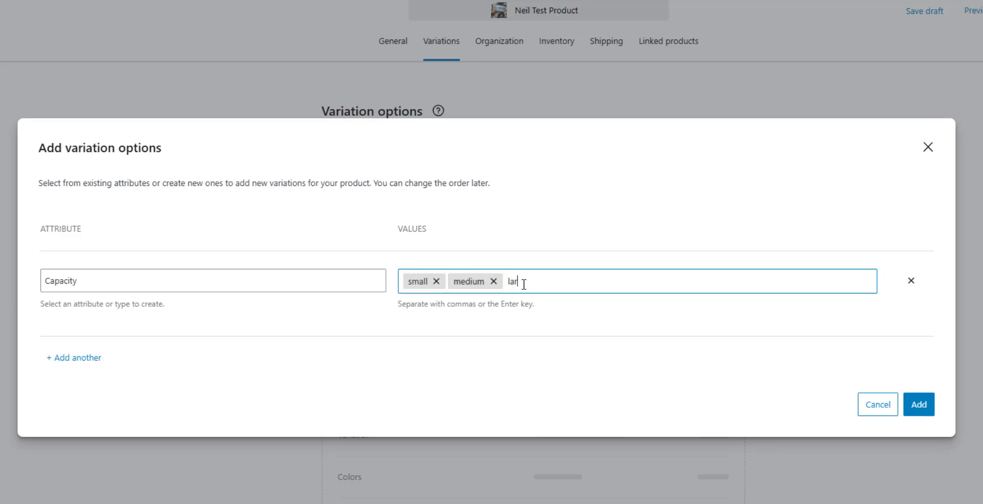
text(ge)
key(Return)
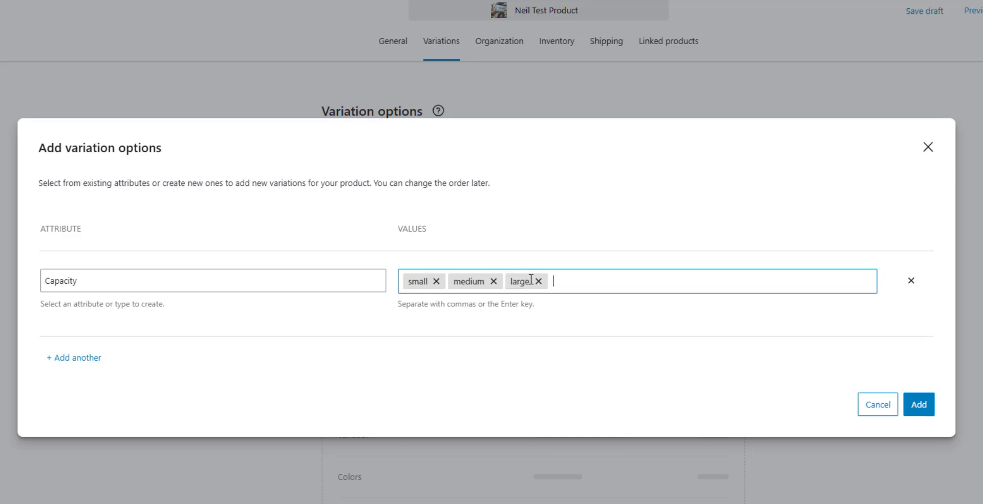
click(922, 407)
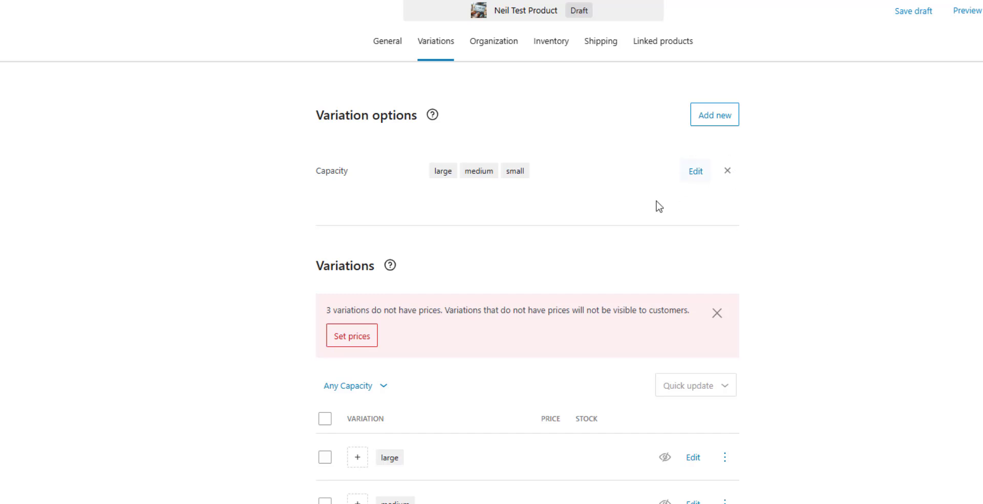
Set the price of all three unpriced Capacity variations to 10.
click(342, 337)
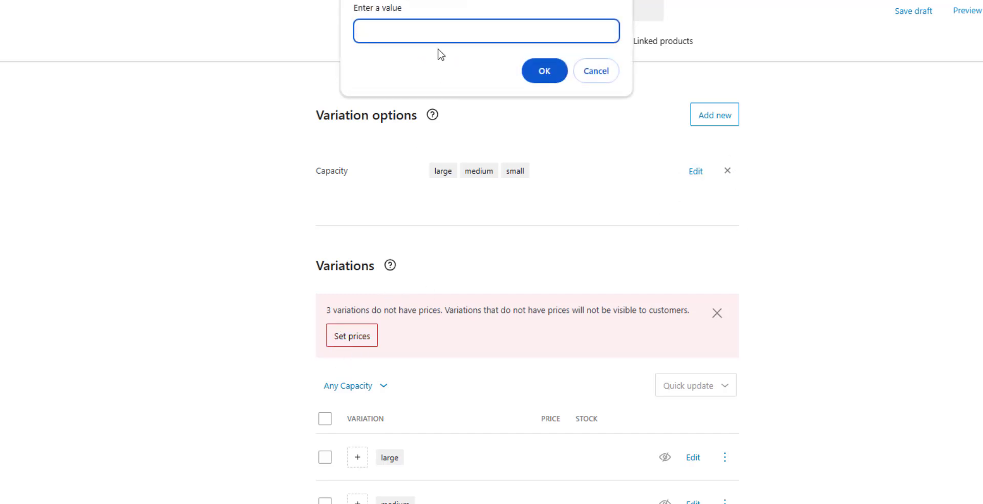
text(10)
click(544, 69)
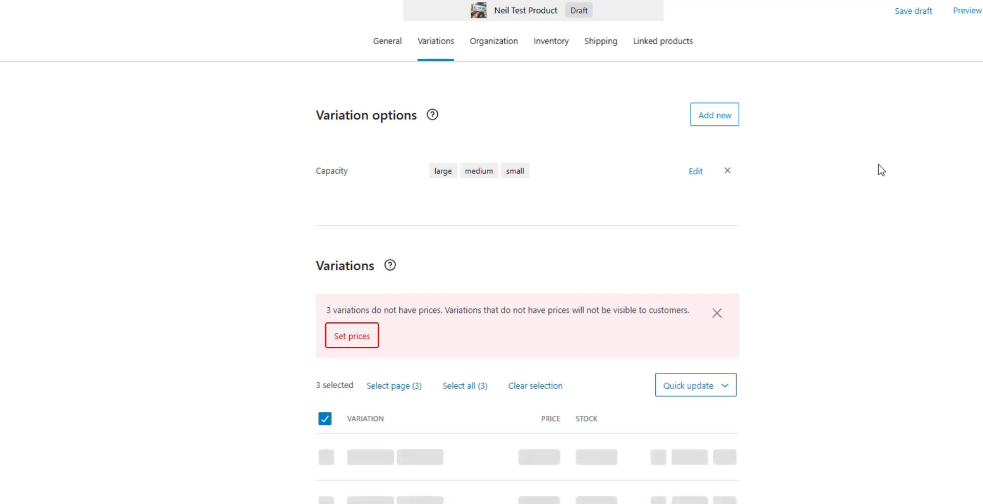
Increase the regular price of only the large and medium Capacity variations by 10.
scroll(879, 165, down, 2)
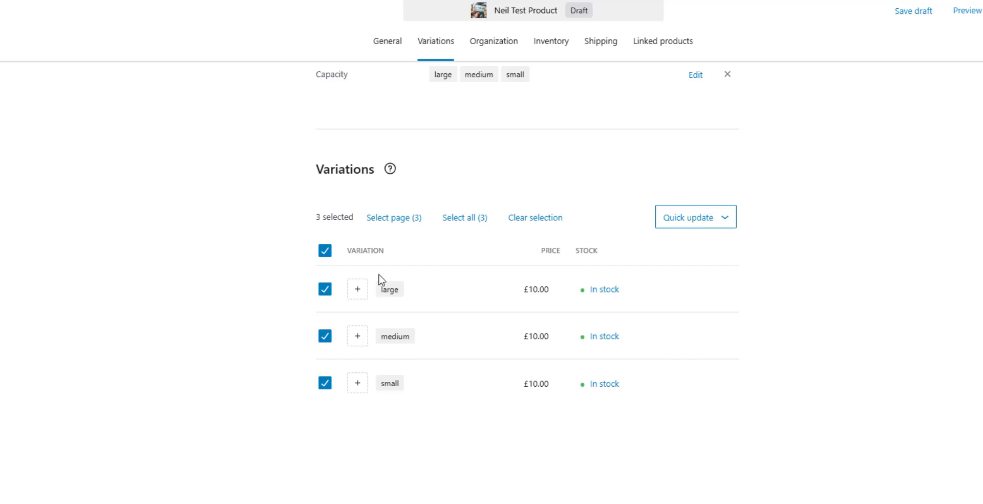
click(324, 252)
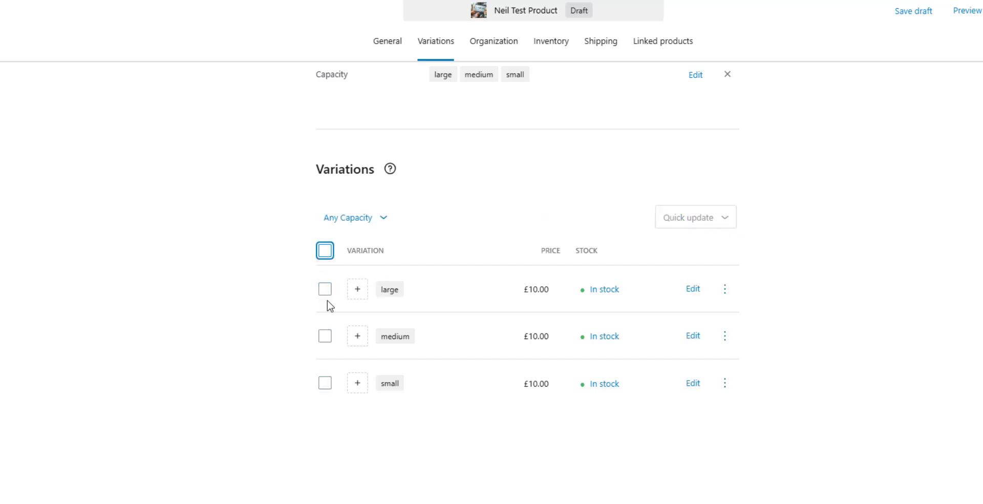
click(325, 290)
click(325, 336)
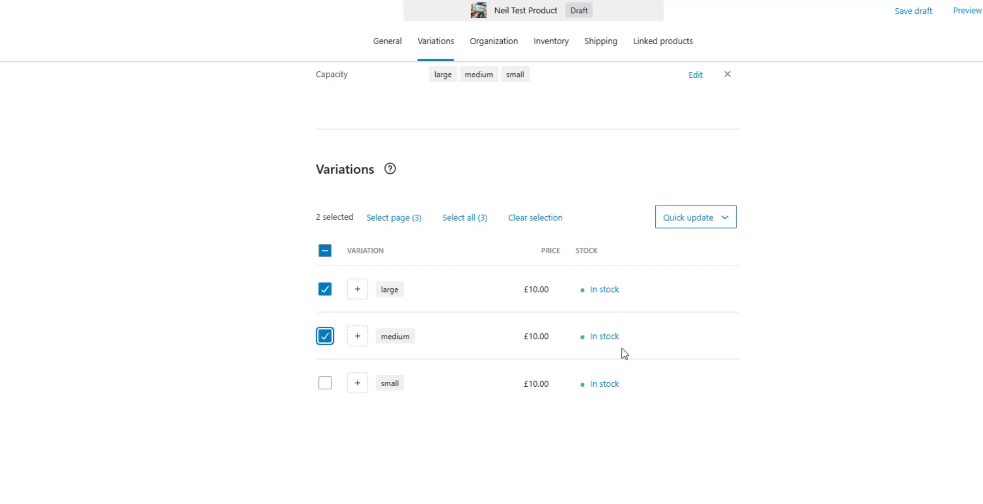
click(714, 221)
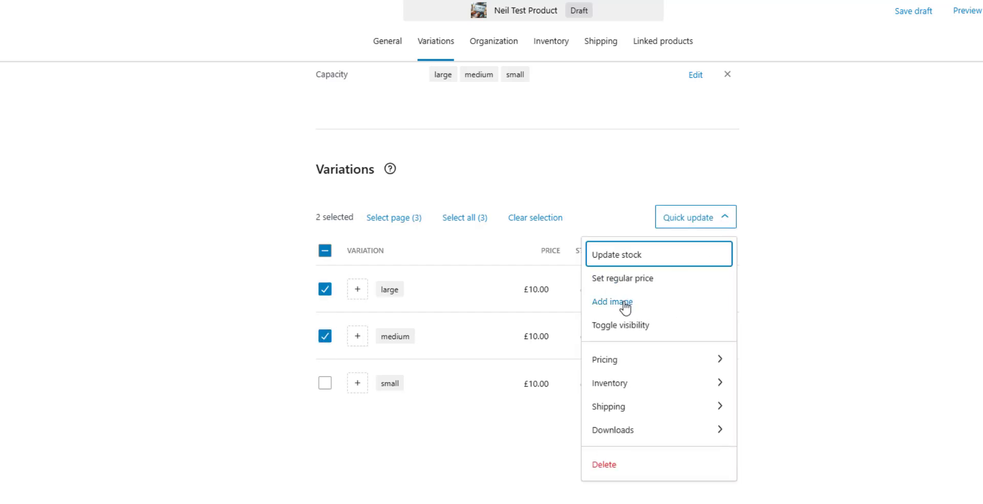
click(617, 364)
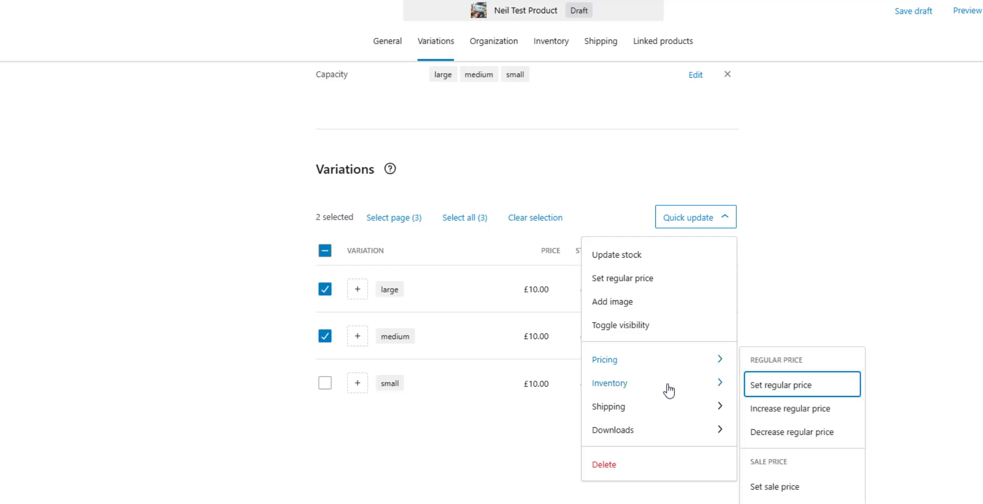
click(795, 410)
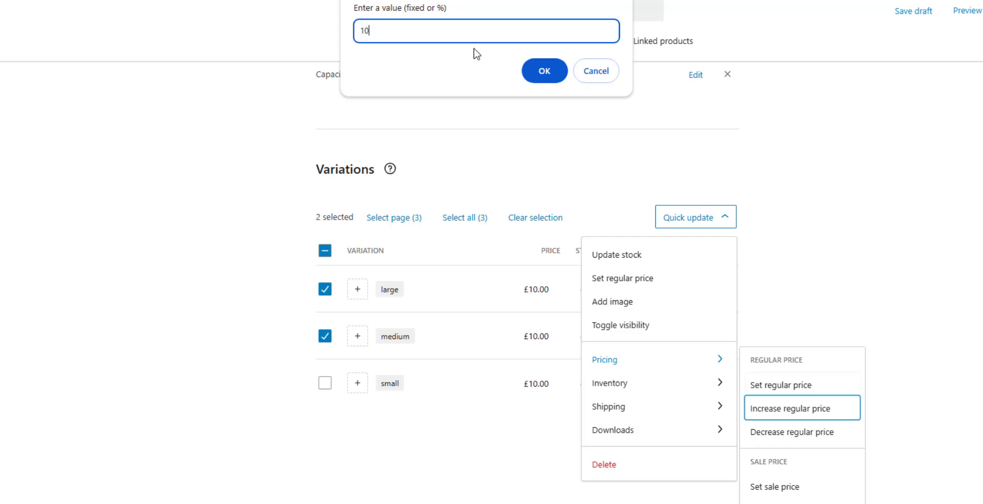
click(544, 70)
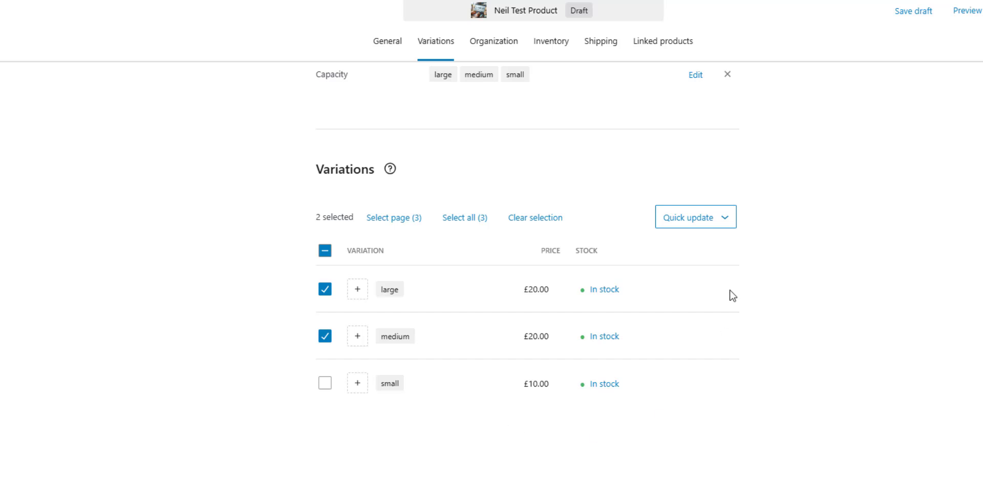
Upload the "DALL-E 2024-11-01 09.51.17" picture from the computer as the large variation's image.
scroll(732, 291, up, 2)
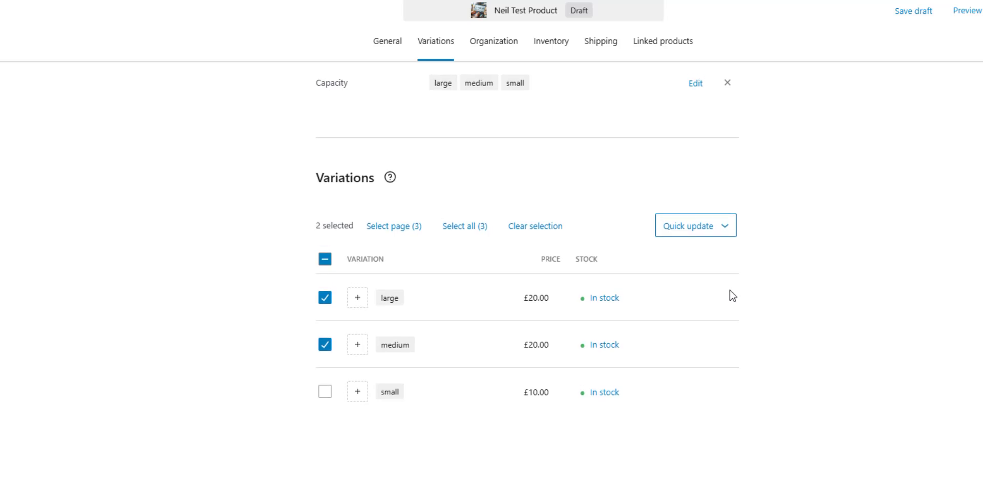
scroll(729, 290, down, 2)
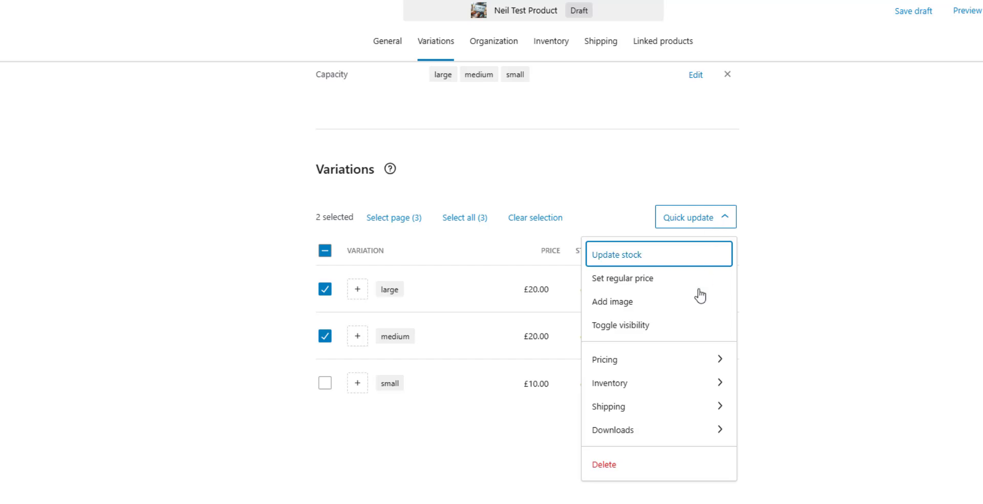
click(922, 232)
click(358, 290)
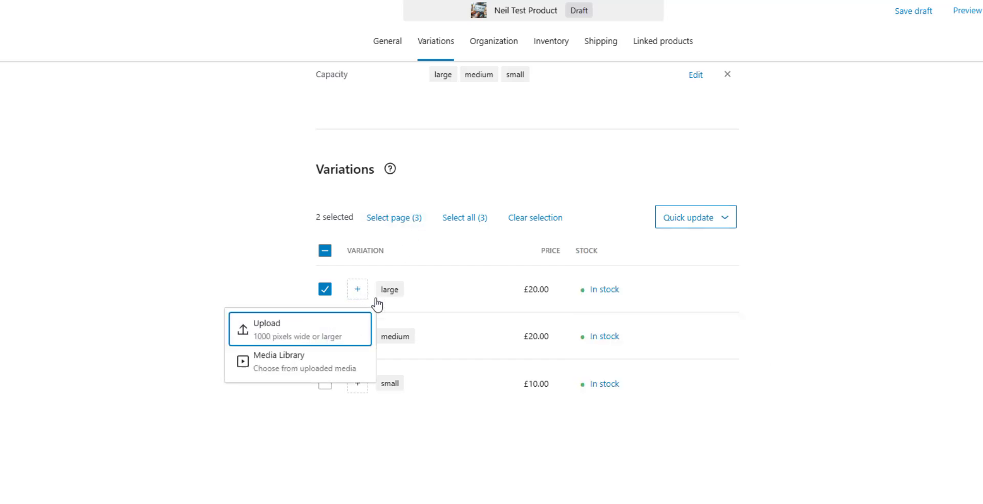
click(252, 332)
scroll(180, 36, up, 8)
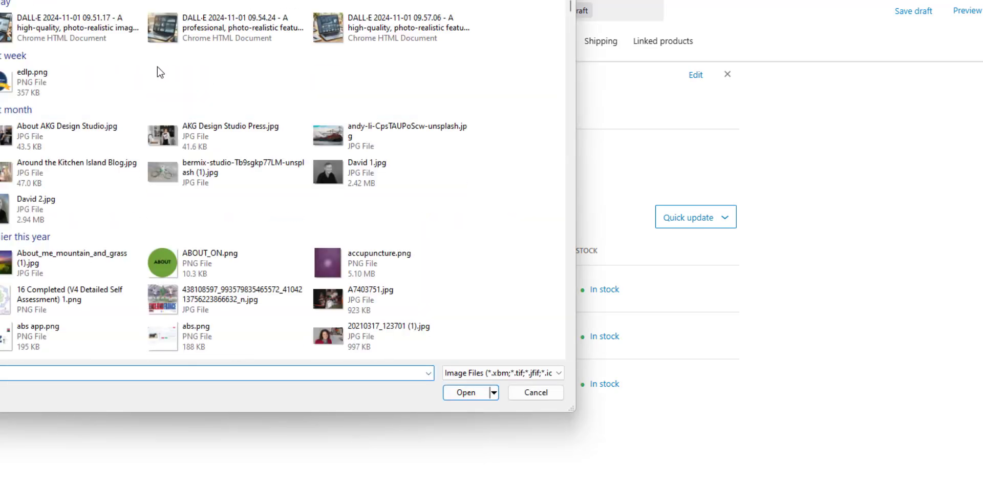
click(61, 28)
click(467, 393)
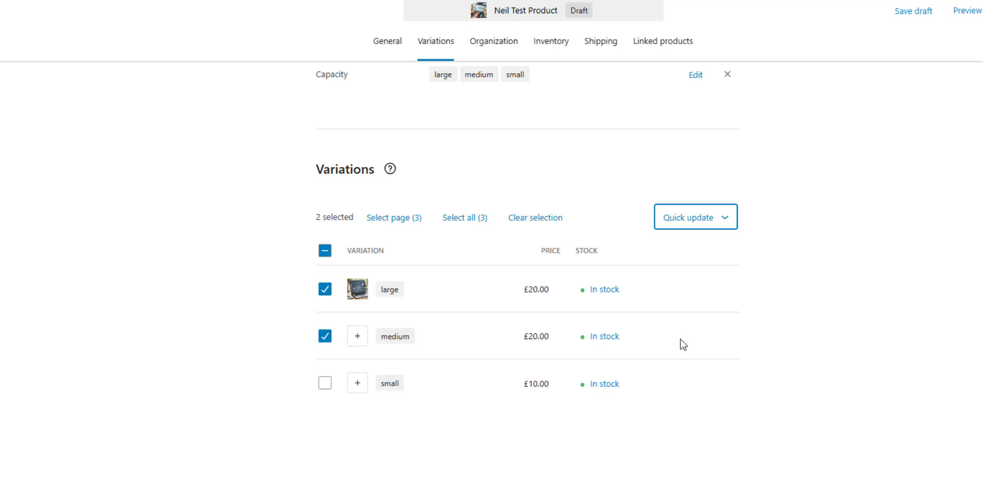
Add the existing size attribute to the product's variation options with only the values large and small.
scroll(424, 355, up, 2)
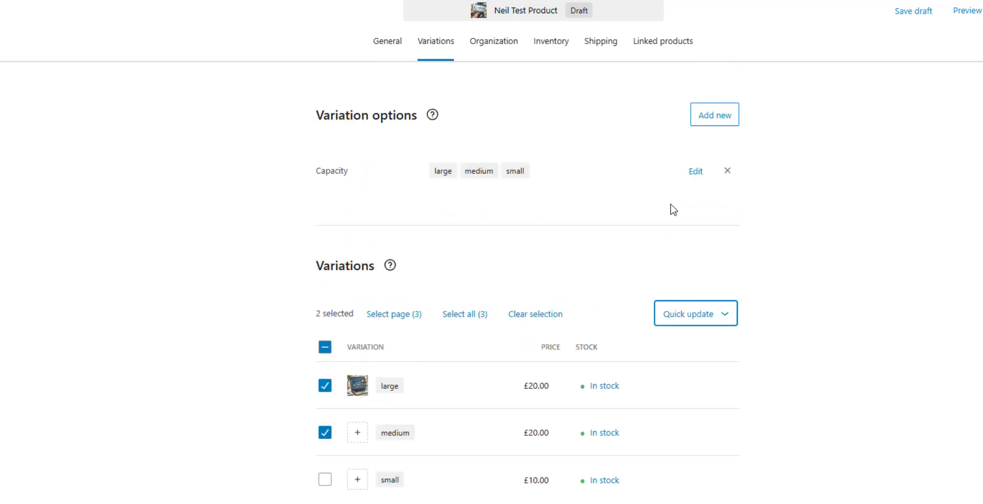
click(716, 119)
click(60, 279)
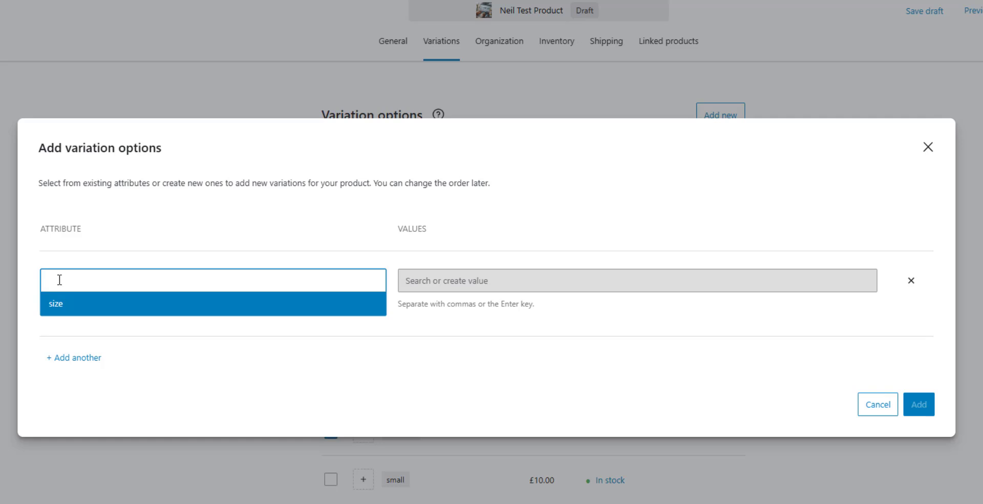
key(Return)
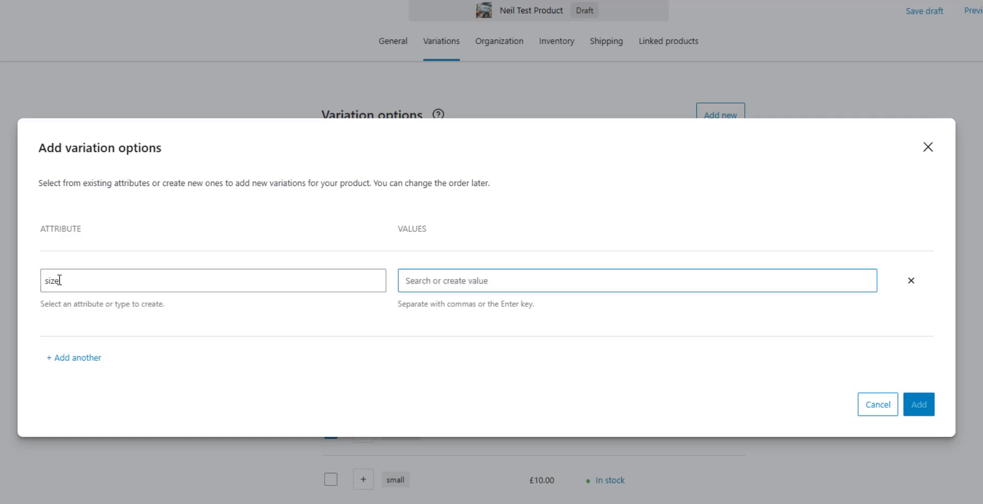
text(small)
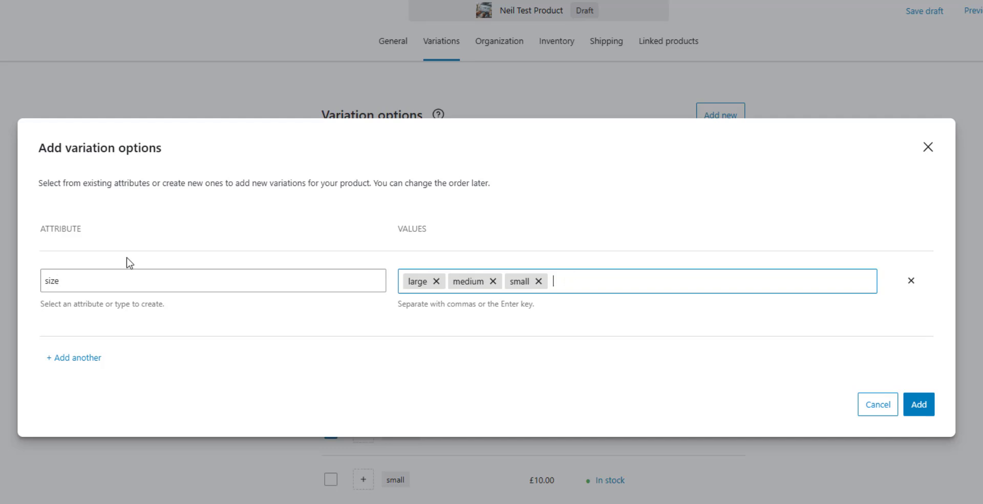
click(493, 283)
click(494, 283)
click(436, 282)
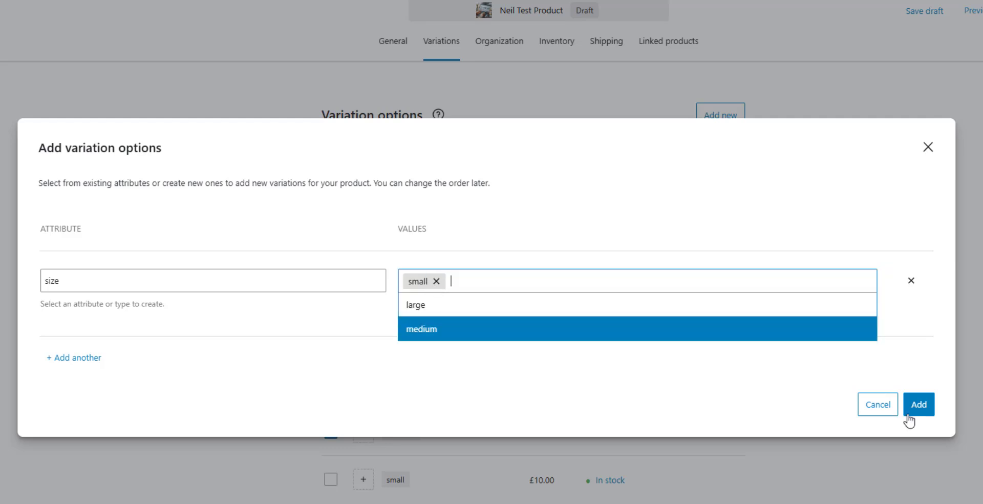
click(422, 306)
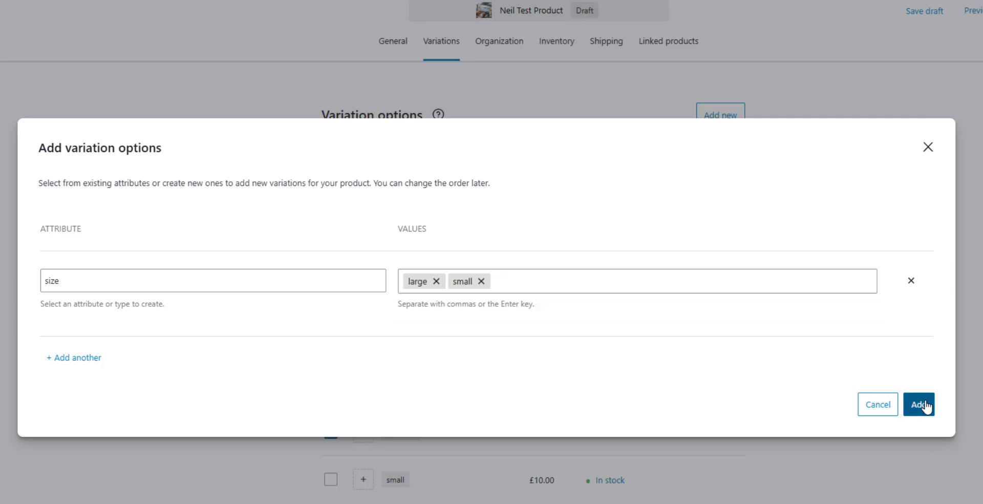
click(919, 404)
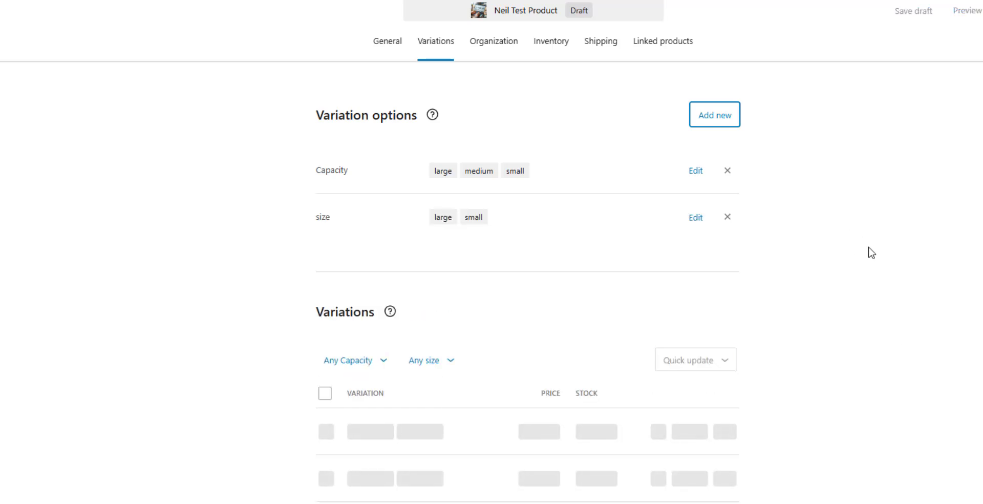
Review the combined Capacity and size variations on both pages of the variations list.
scroll(871, 252, down, 1)
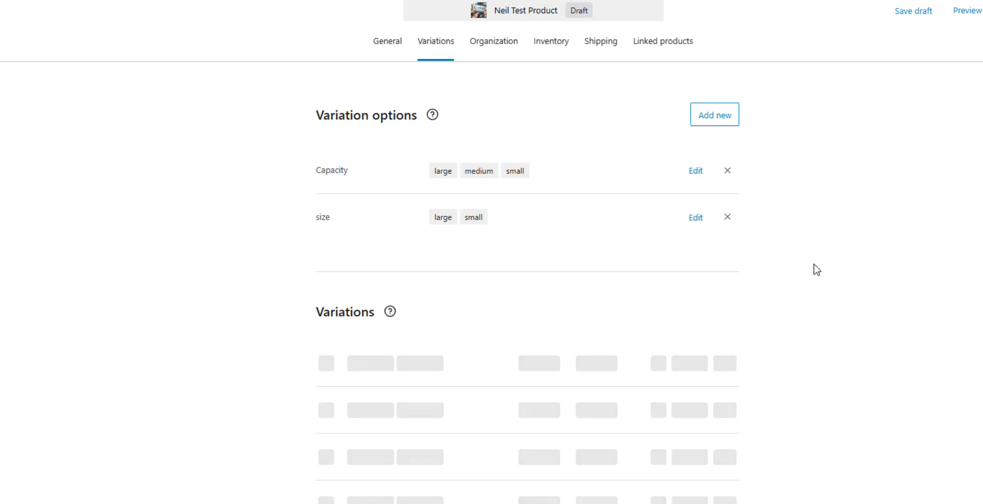
scroll(814, 269, down, 4)
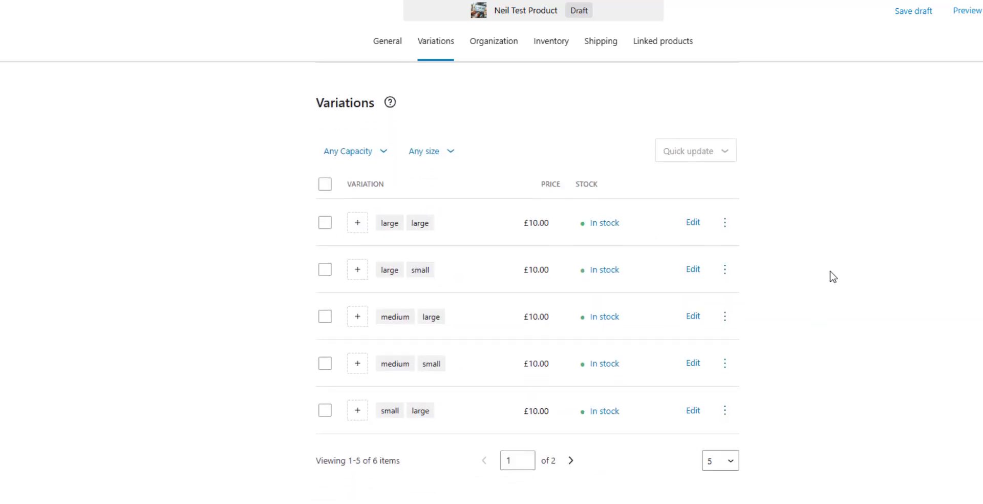
scroll(841, 277, up, 4)
scroll(841, 277, down, 4)
click(572, 461)
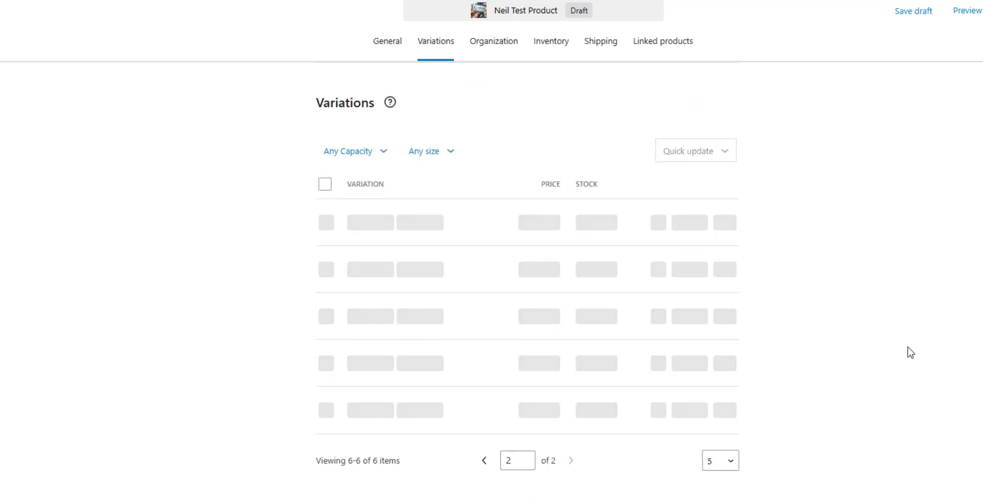
scroll(842, 302, up, 3)
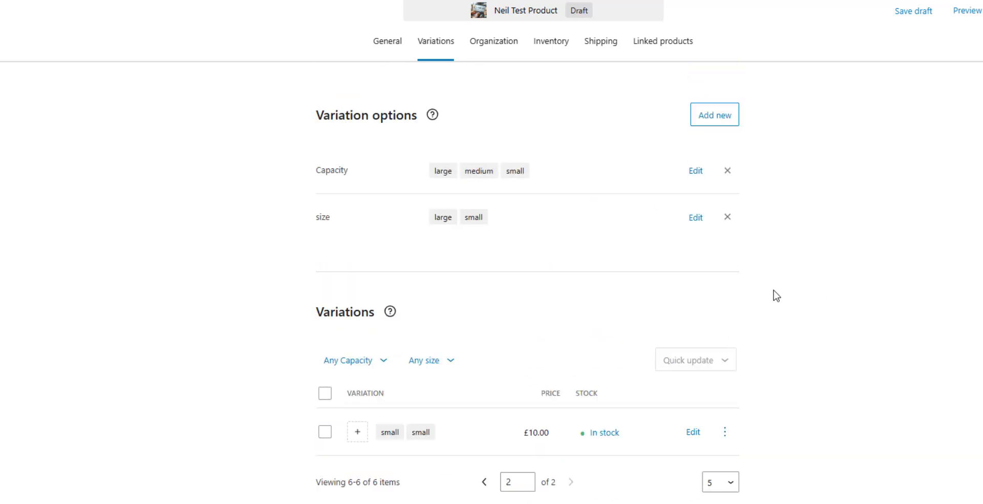
Replace the product's Uncategorized category with tshirt in the product catalog's organization settings.
click(495, 51)
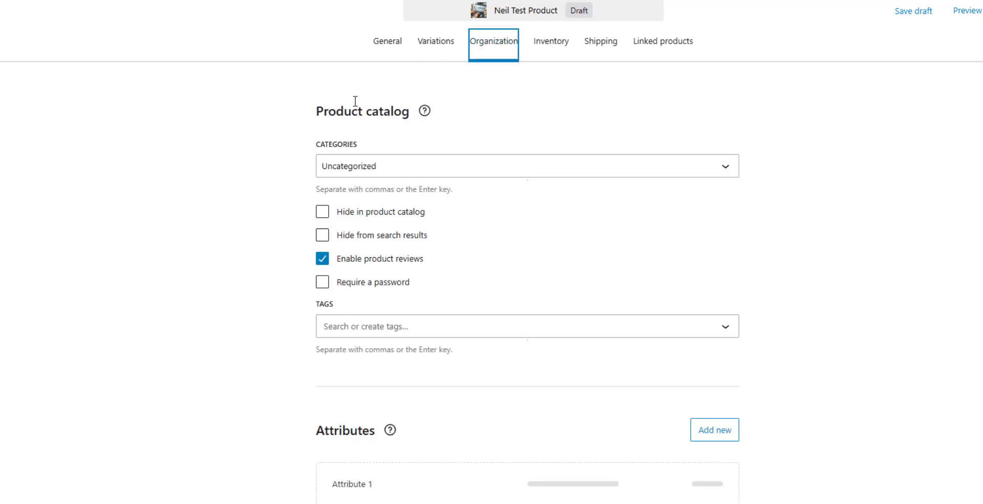
click(406, 165)
click(332, 197)
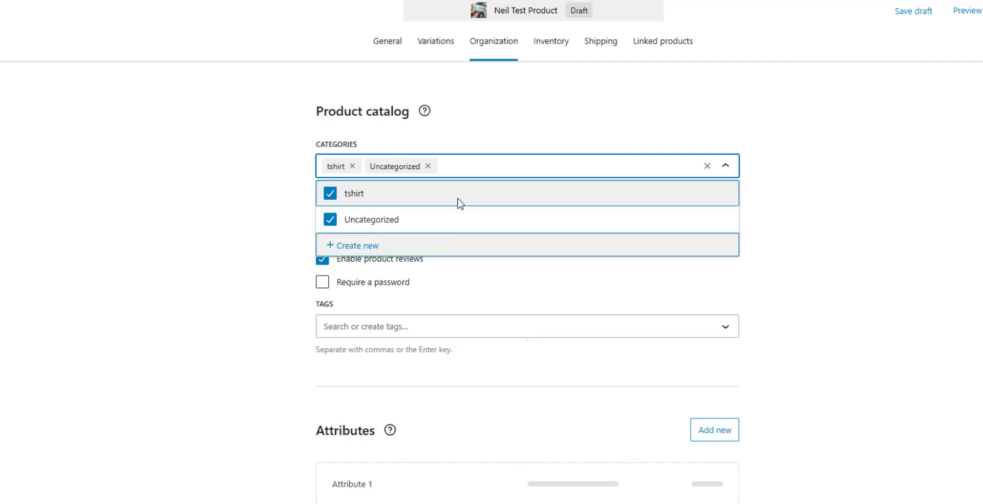
click(428, 166)
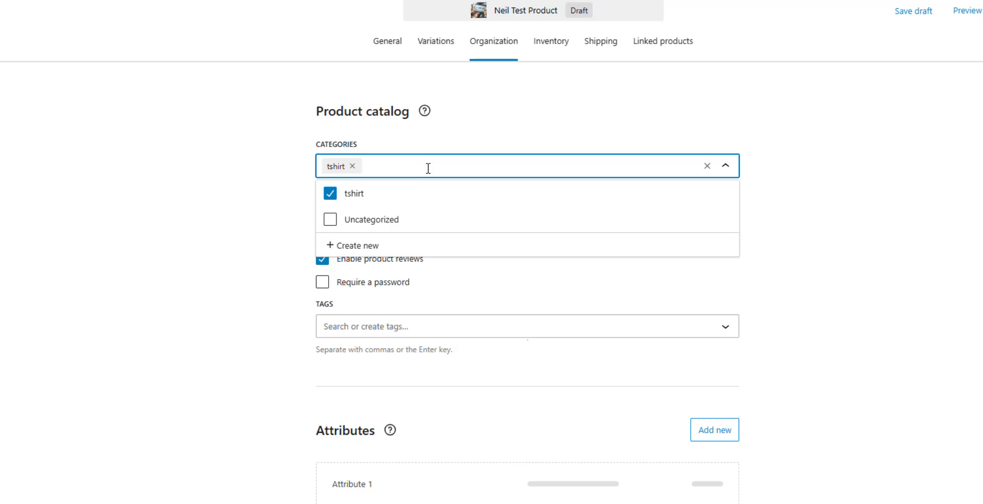
Create a new category named "shirt" without a parent category and assign it to the product.
text(shirt)
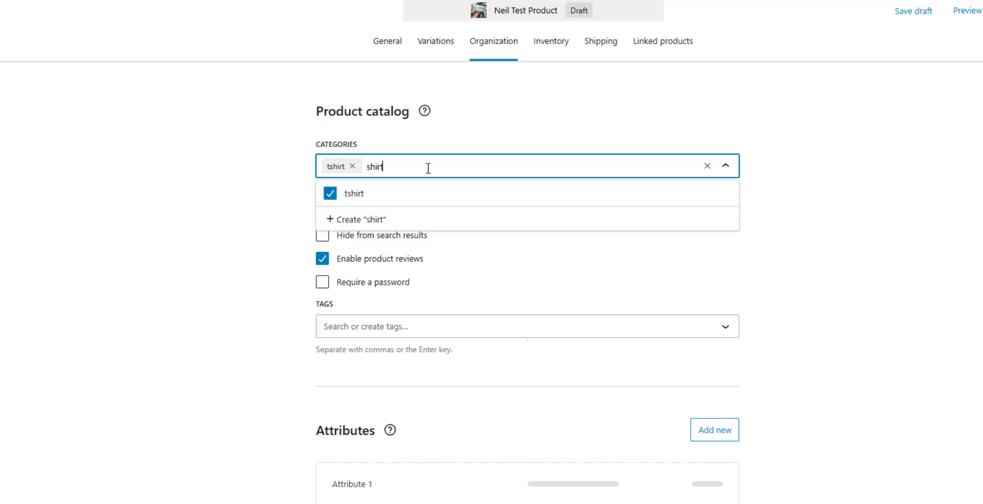
click(346, 219)
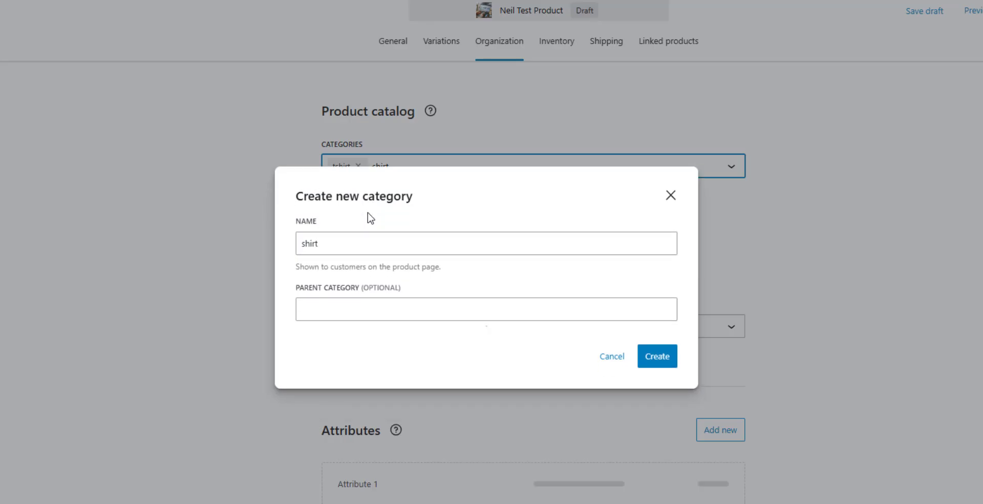
click(660, 357)
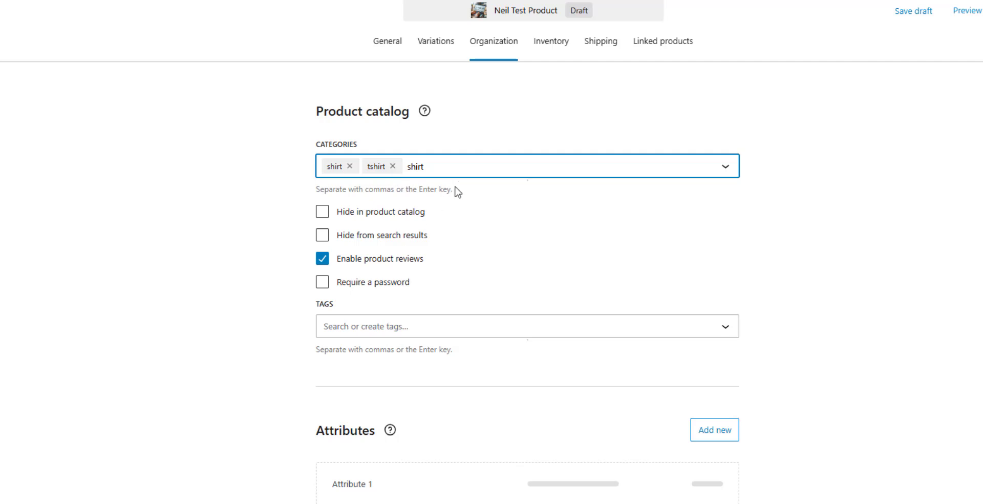
Switch the display of custom fields off and back on in the product's organization settings.
scroll(457, 191, down, 8)
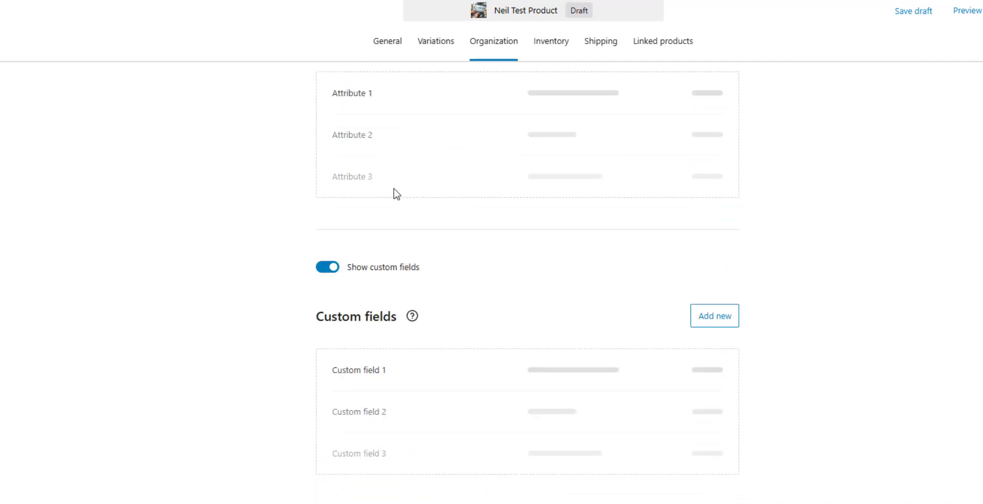
scroll(400, 198, up, 4)
scroll(424, 194, down, 4)
click(331, 466)
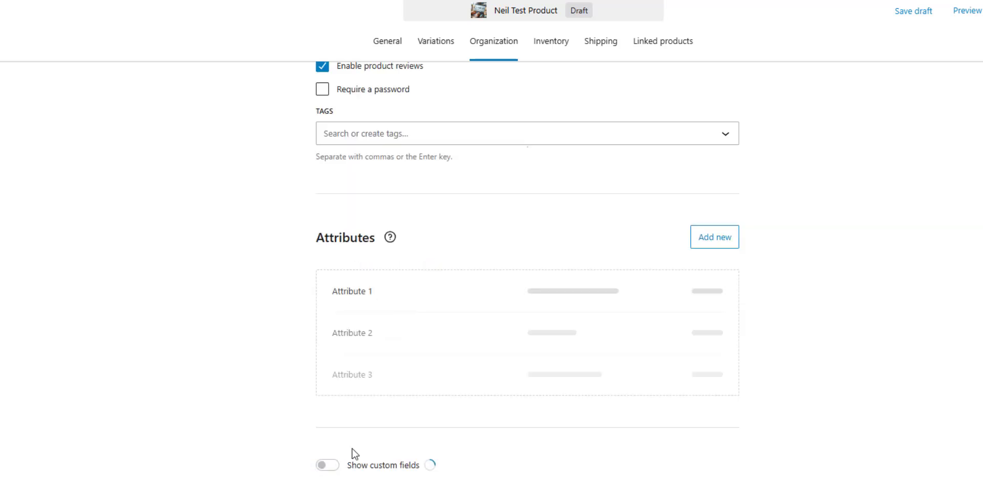
Add a custom field named a_field with the value bob to the product.
scroll(735, 233, down, 5)
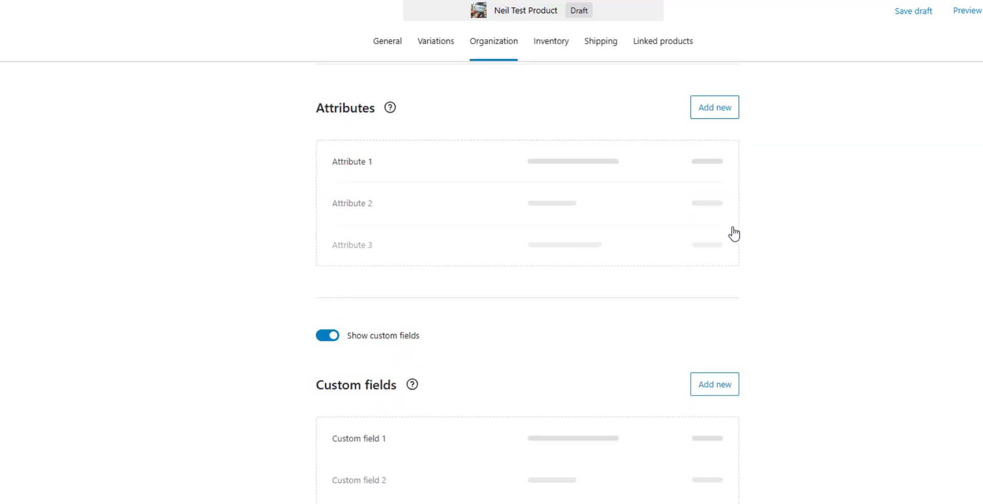
click(716, 280)
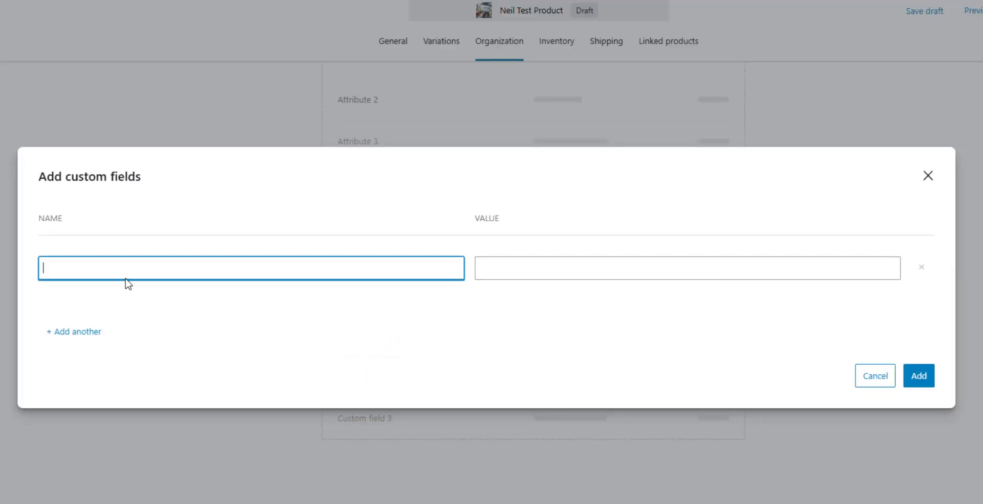
text(a)
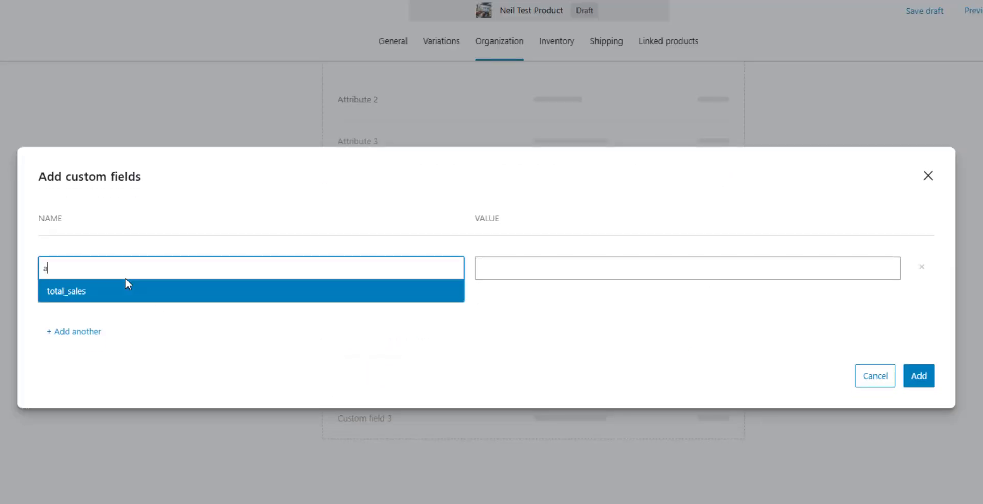
text(_field)
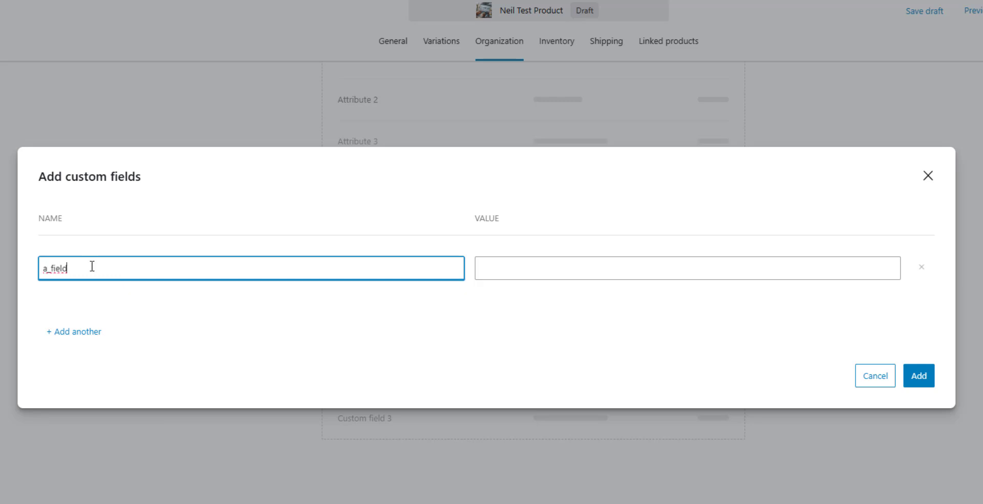
click(81, 292)
click(509, 270)
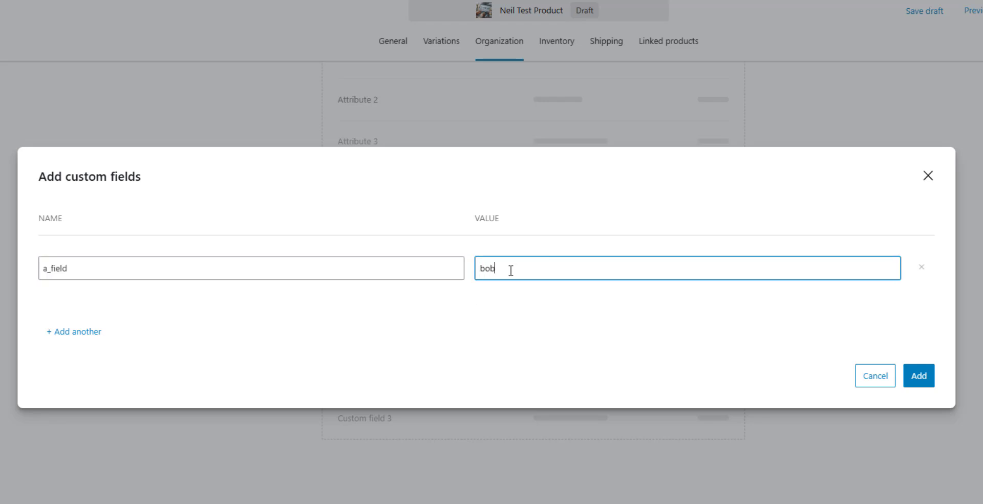
click(928, 377)
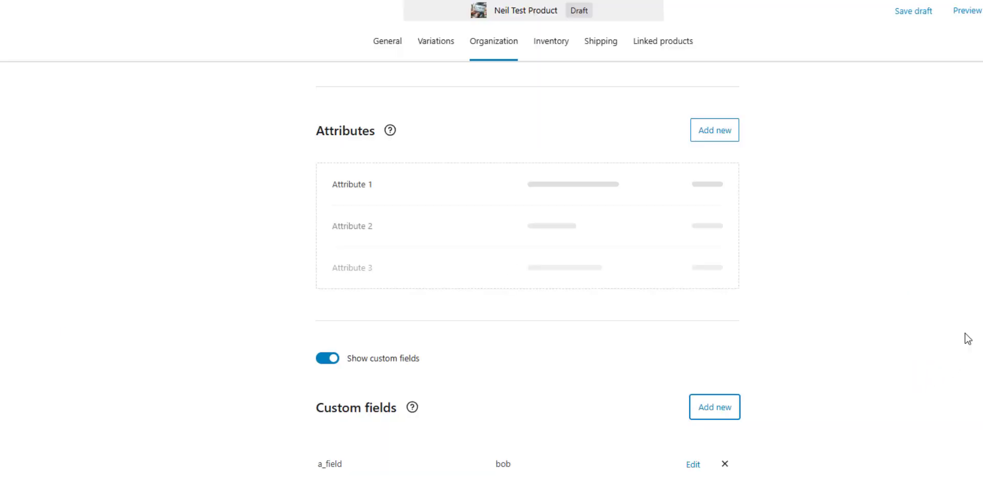
Examine the product's inventory settings, including SKU, stock status and post-purchase note.
scroll(528, 256, up, 5)
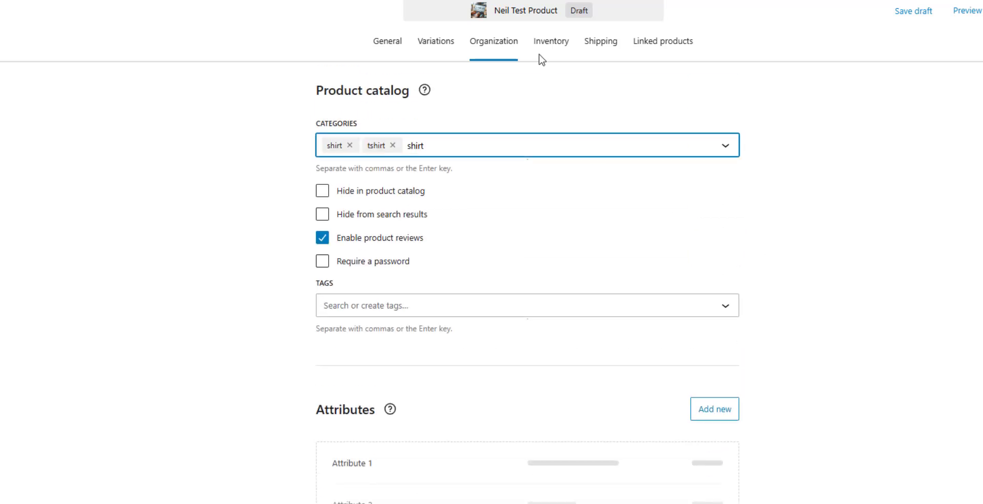
click(551, 46)
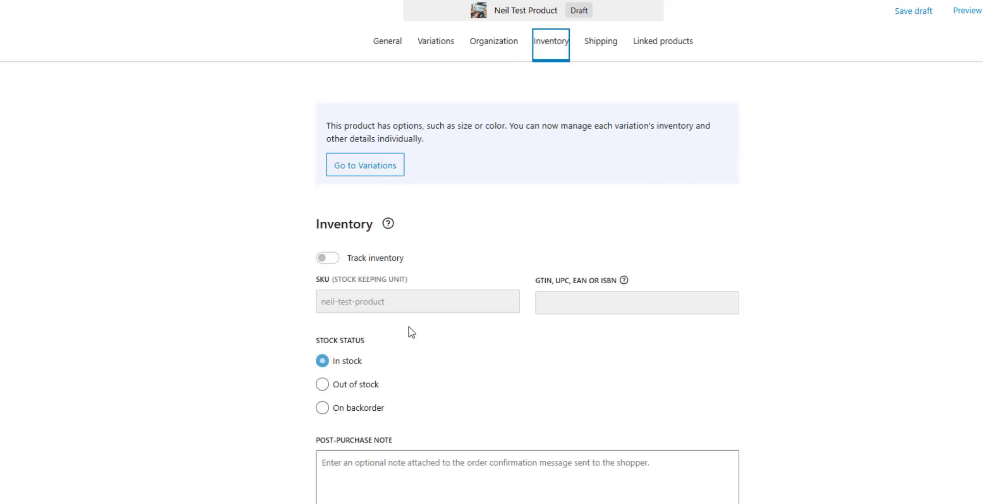
scroll(550, 265, down, 1)
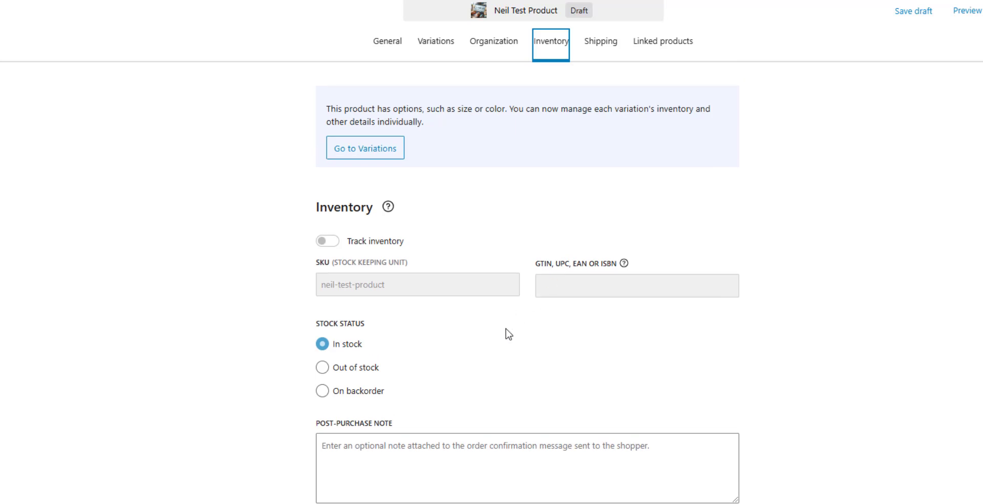
scroll(410, 318, down, 1)
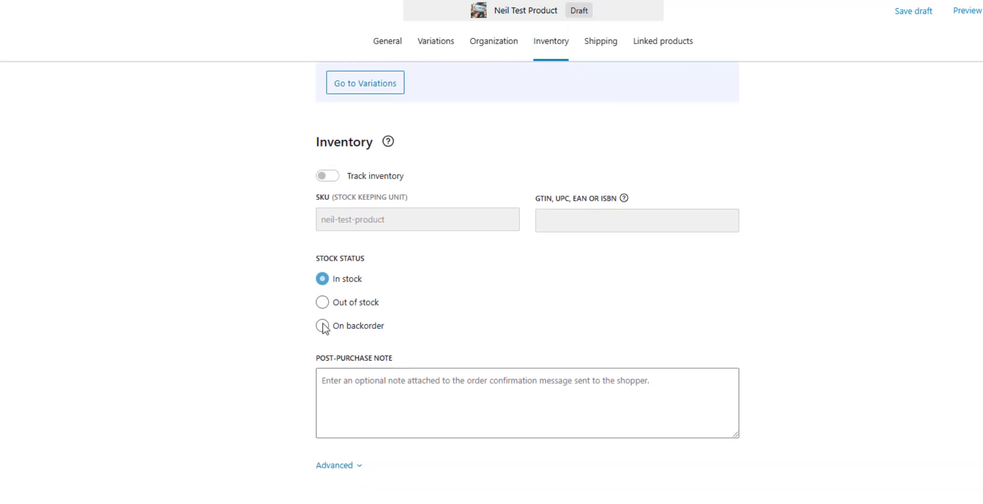
scroll(471, 140, up, 2)
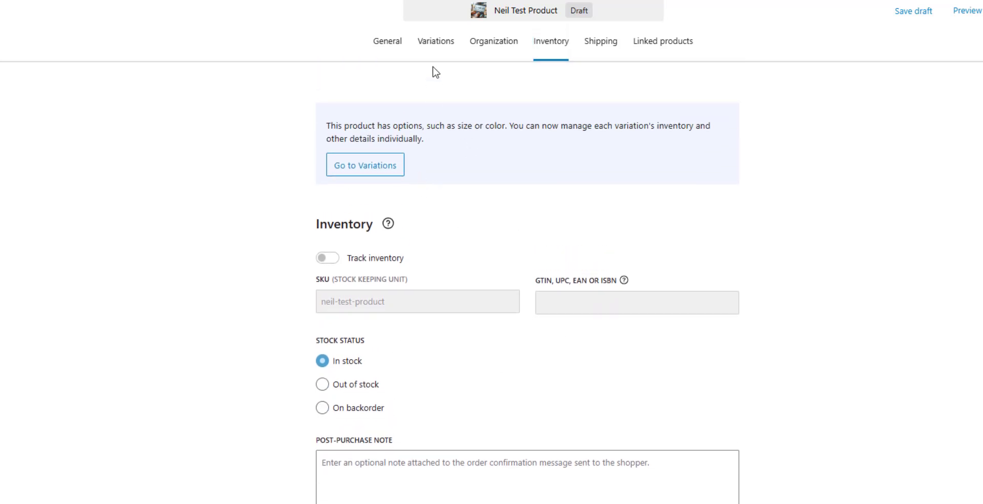
Set the stock status of the large/large variation to In stock with a quick update.
click(438, 42)
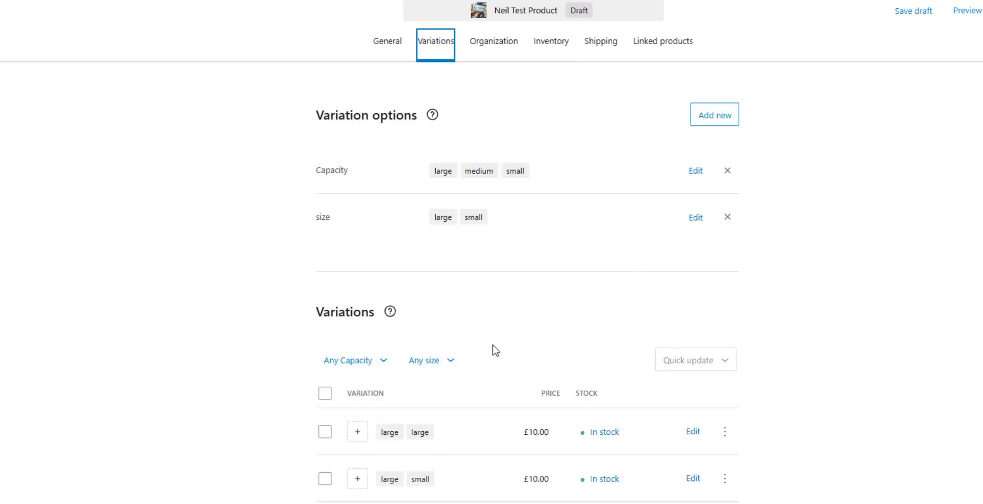
scroll(494, 349, down, 3)
click(325, 302)
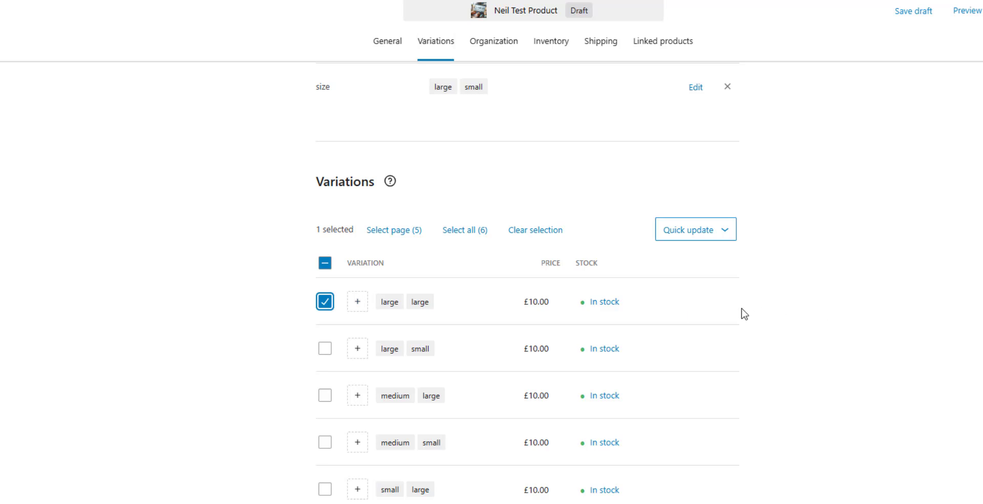
click(730, 230)
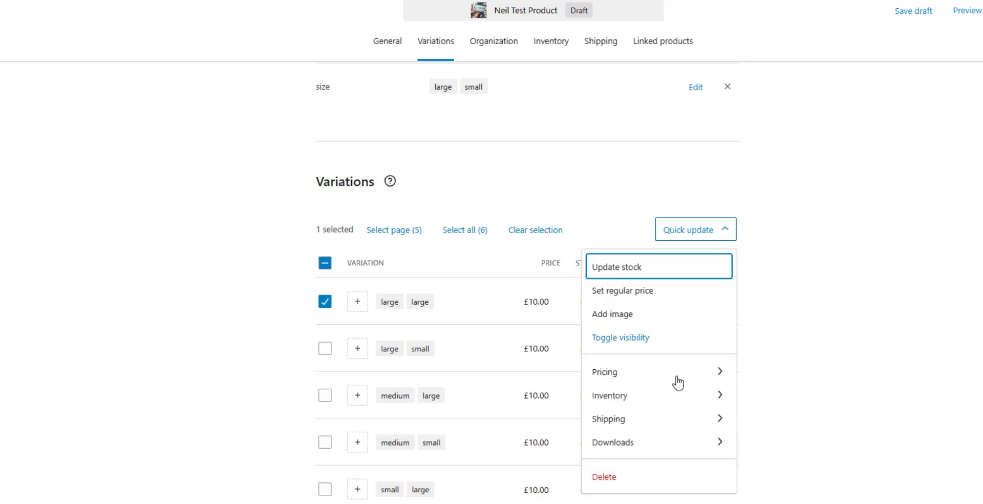
click(666, 403)
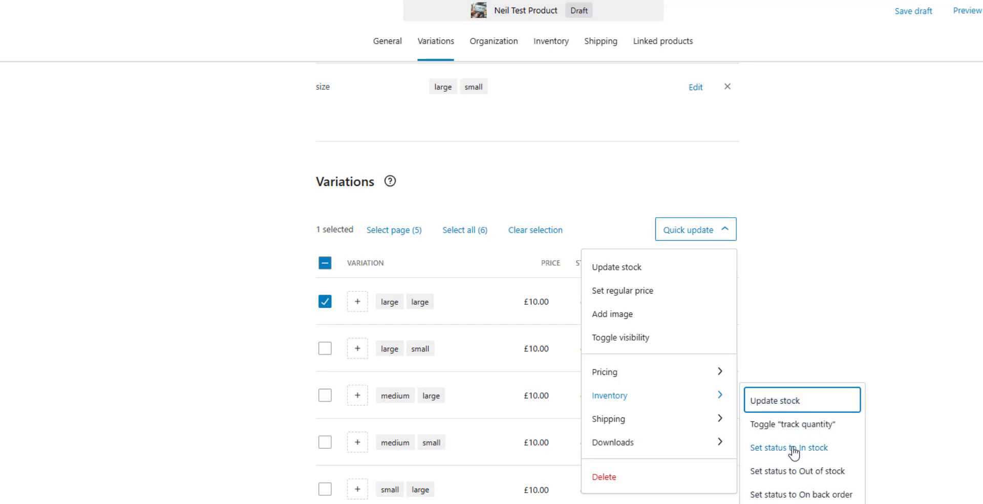
click(774, 448)
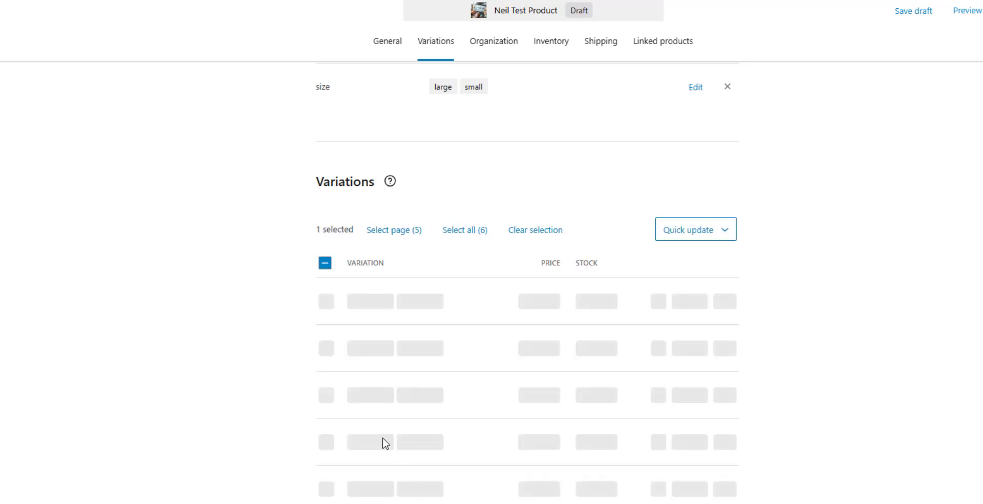
Examine the product's advanced inventory options and its shipping class and dimensions settings.
click(559, 43)
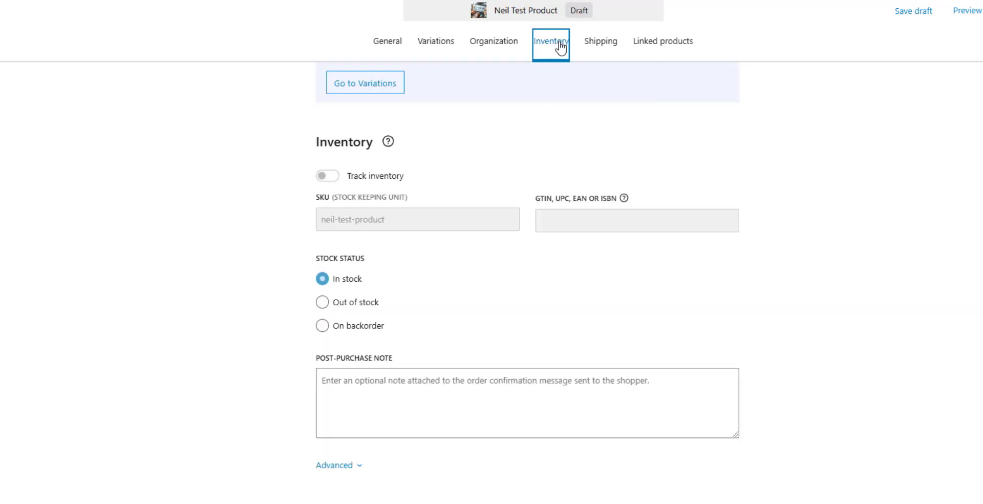
click(354, 463)
scroll(788, 298, down, 2)
scroll(788, 298, up, 4)
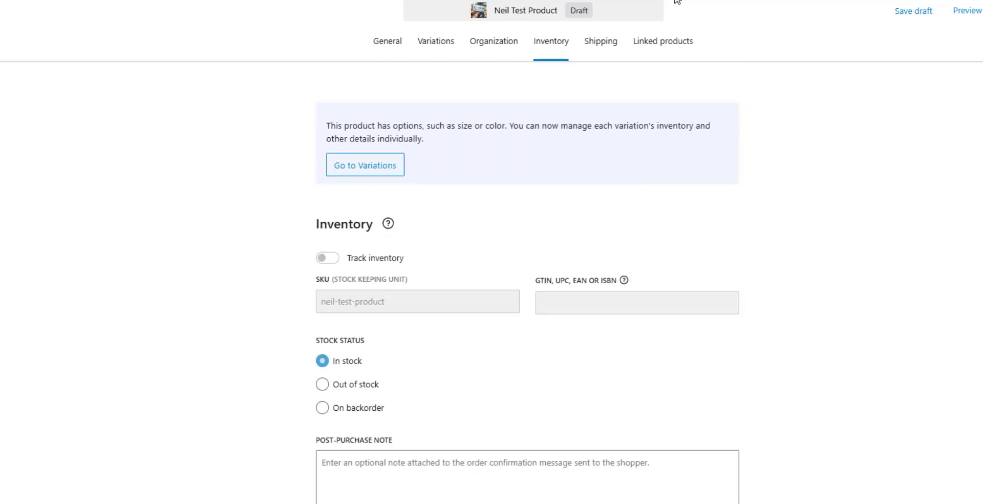
click(603, 45)
scroll(697, 231, down, 1)
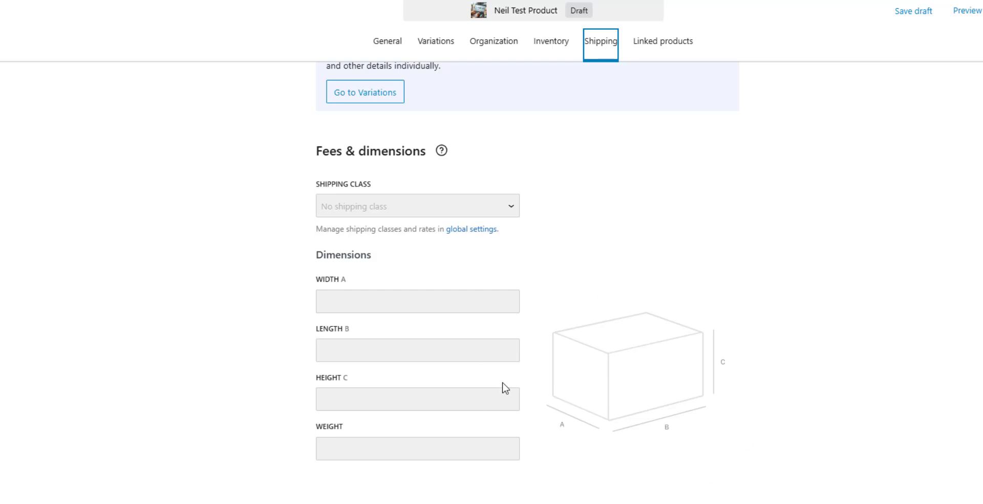
scroll(467, 267, up, 1)
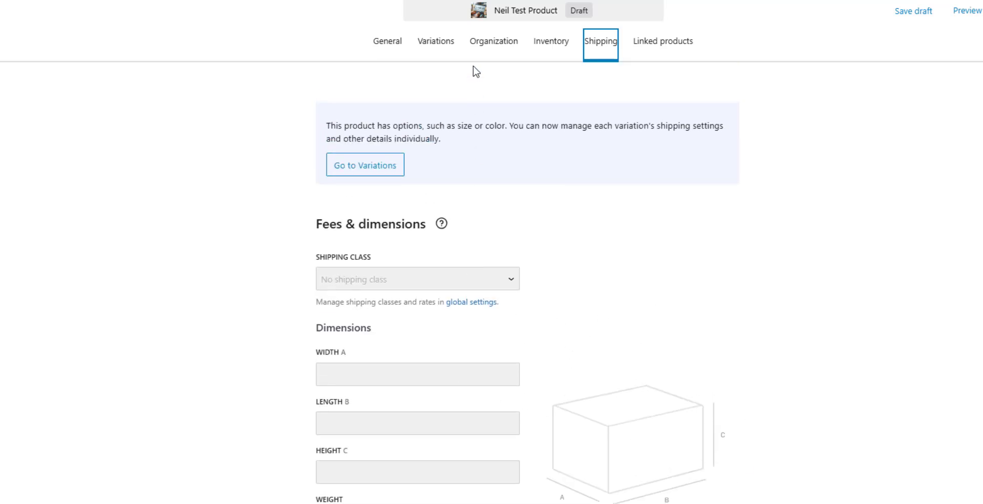
Select only the large/small variation and set its shipping length to 10 with a quick update.
click(435, 42)
scroll(676, 151, down, 3)
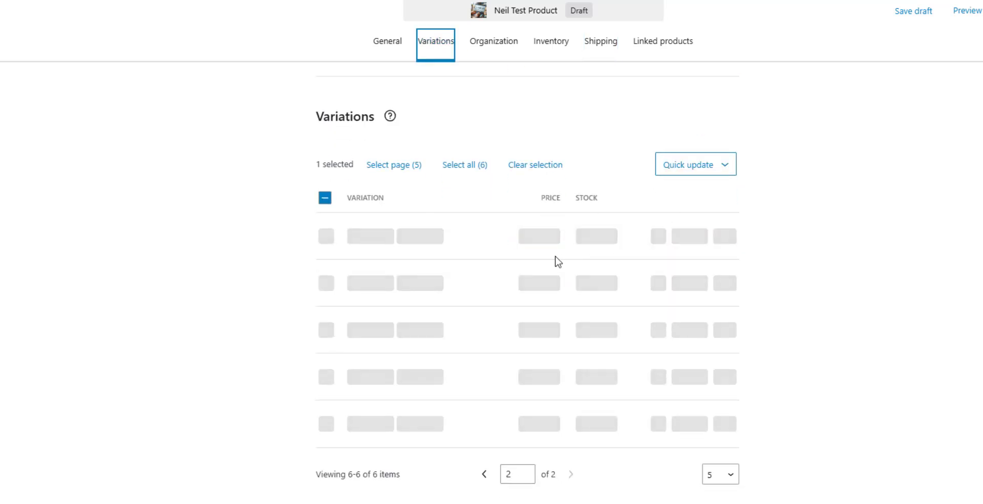
click(325, 283)
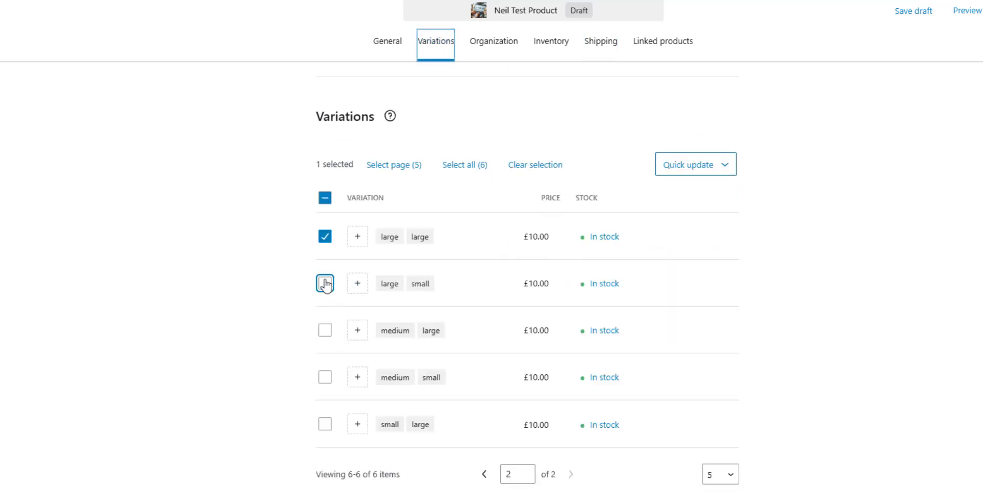
click(326, 236)
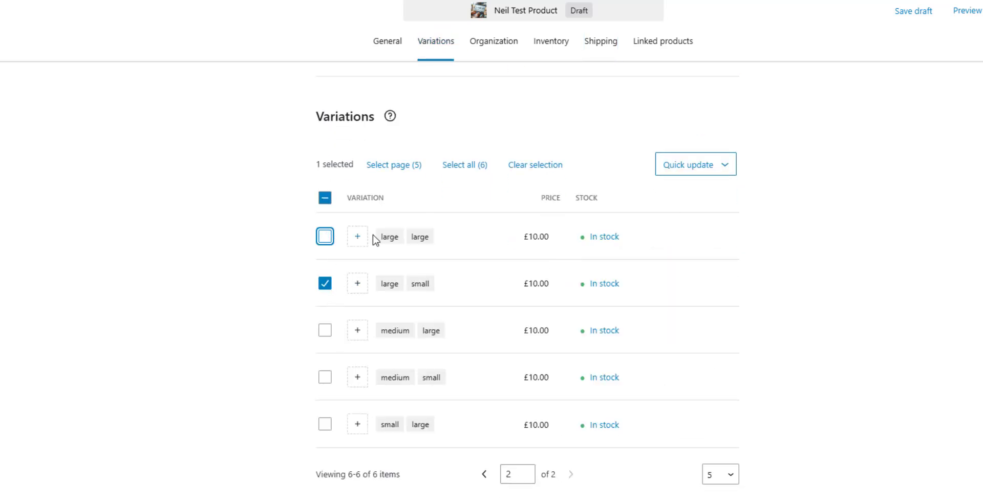
click(723, 165)
click(620, 357)
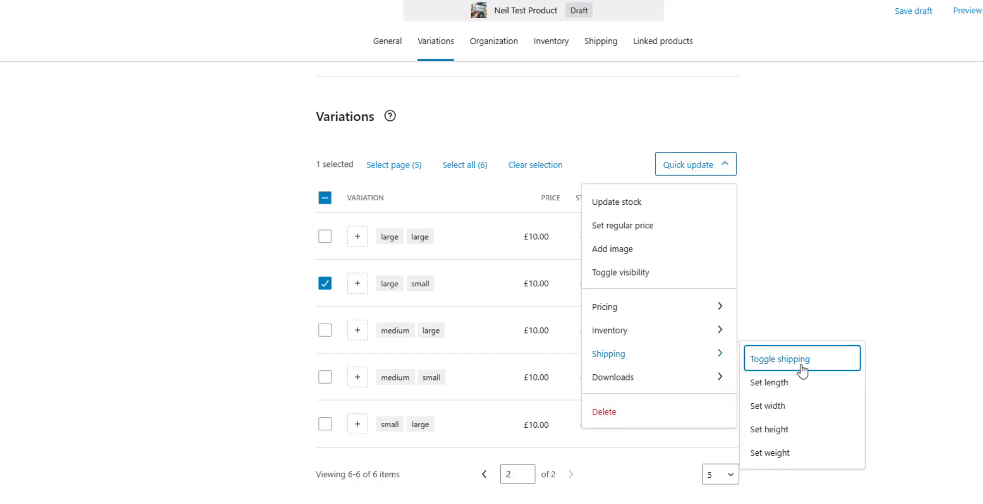
click(786, 385)
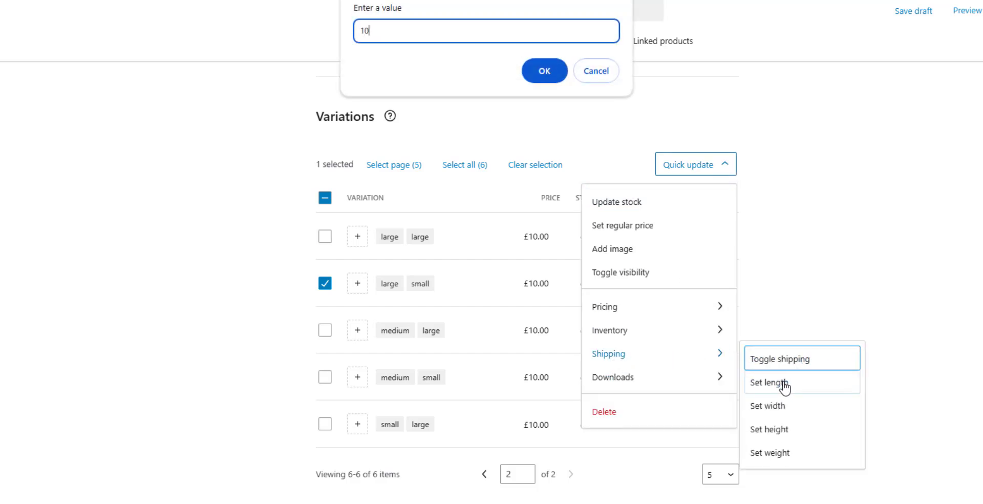
text(10)
key(Return)
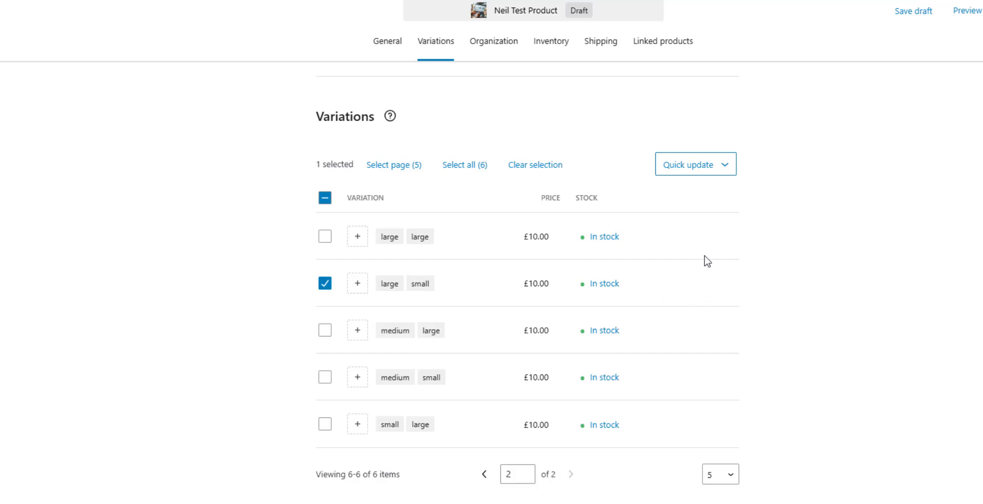
Apply a shipping height to the selected large/small variation with a quick update.
click(714, 167)
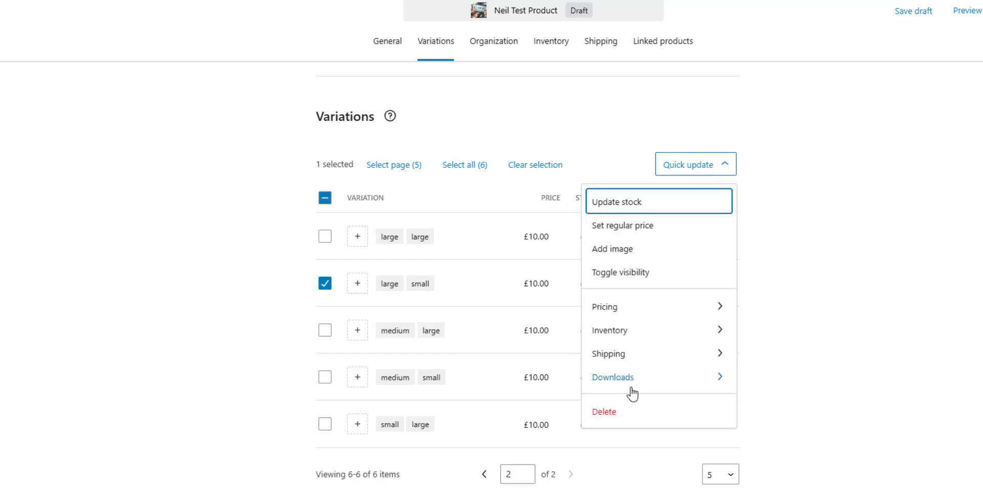
click(626, 353)
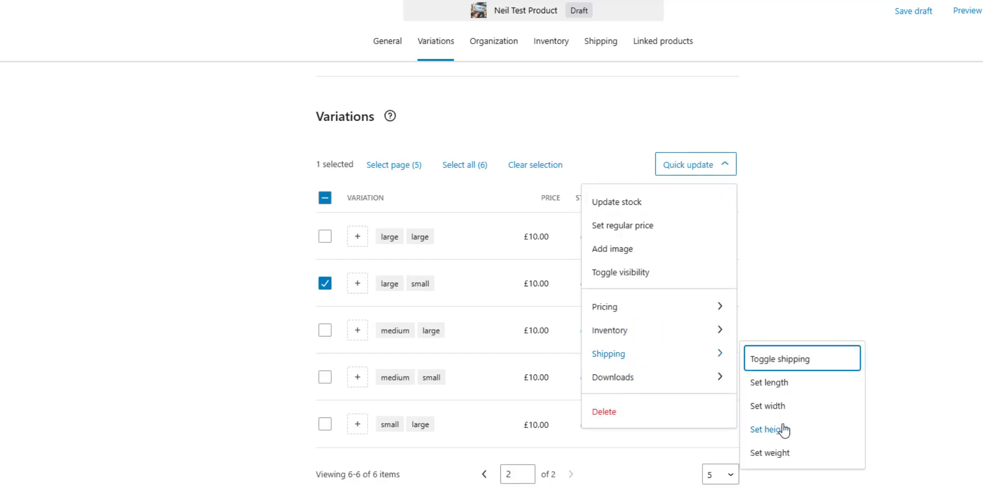
click(768, 430)
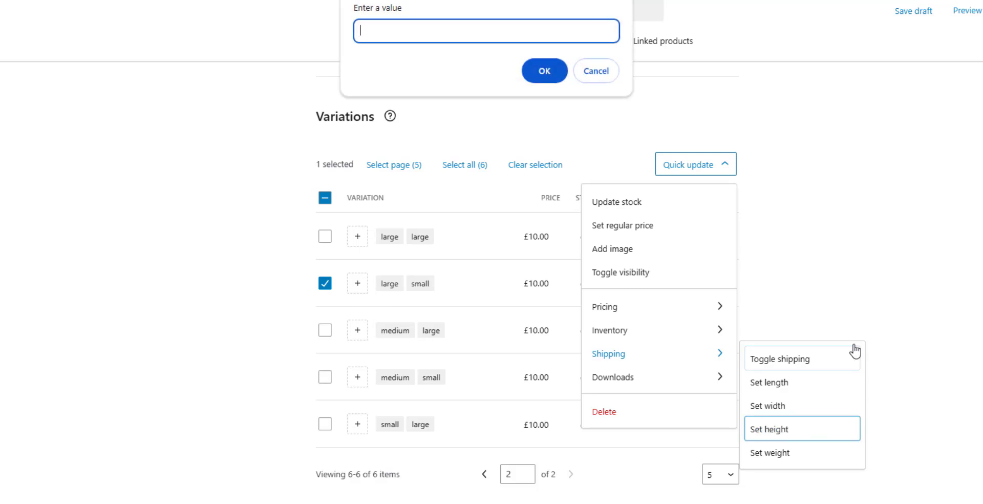
key(Return)
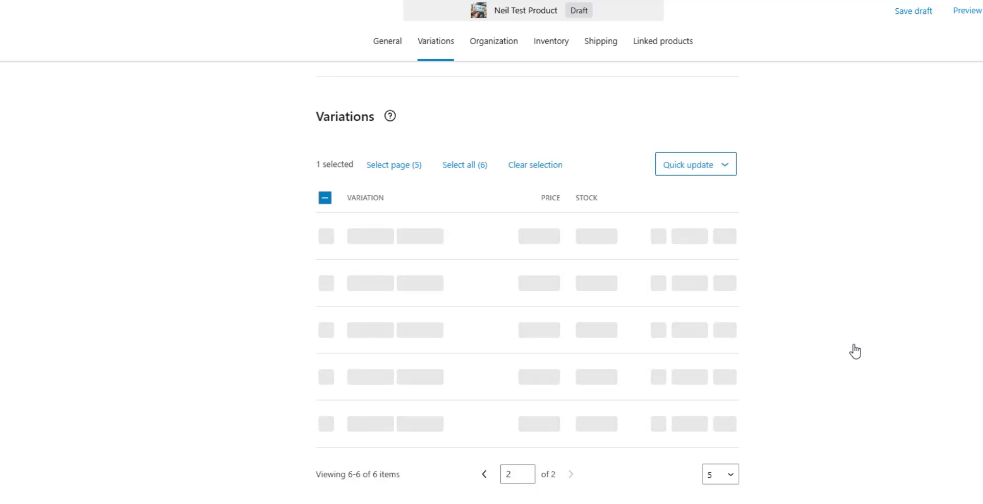
Apply a shipping weight to all variations on the current list page and return to the product's shipping settings.
click(324, 199)
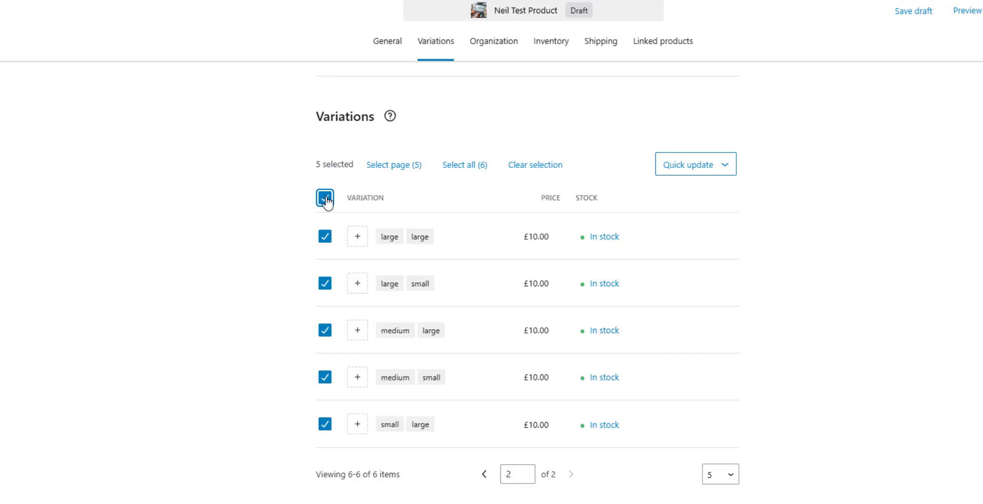
click(709, 168)
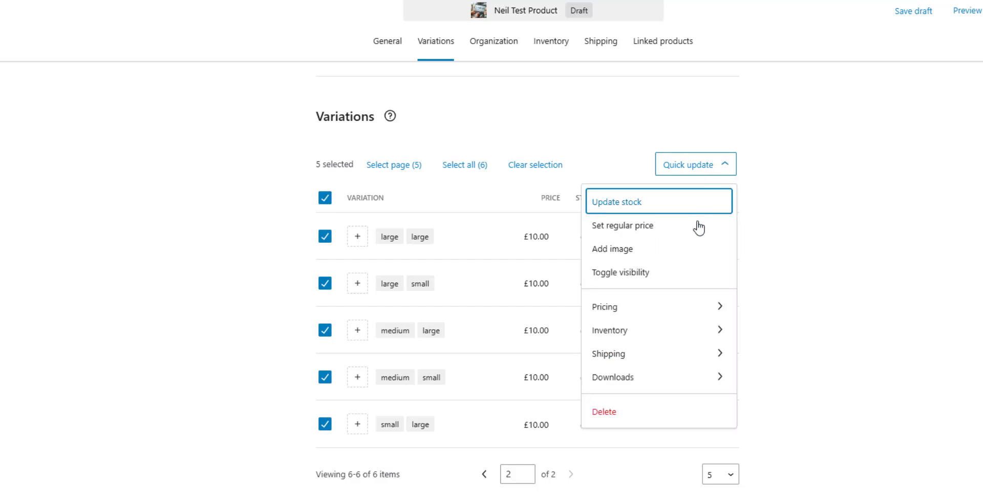
click(625, 359)
click(789, 457)
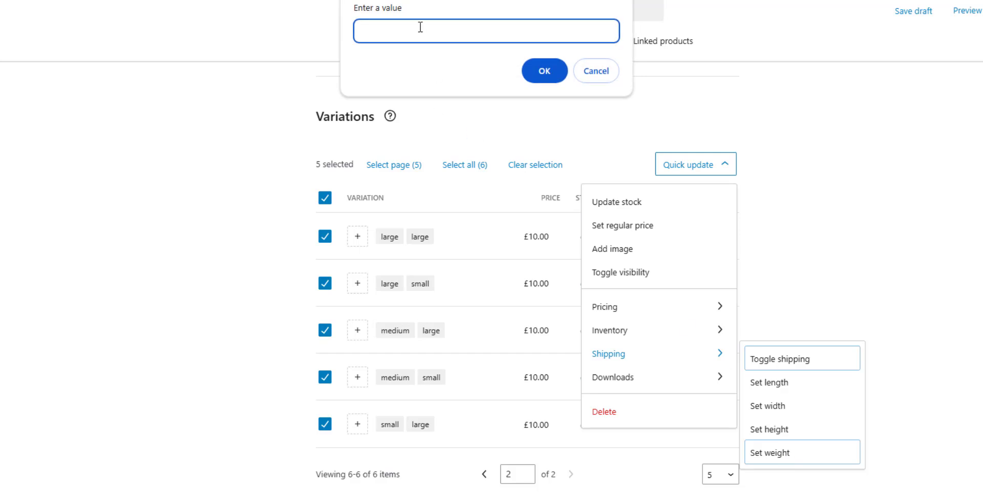
click(550, 70)
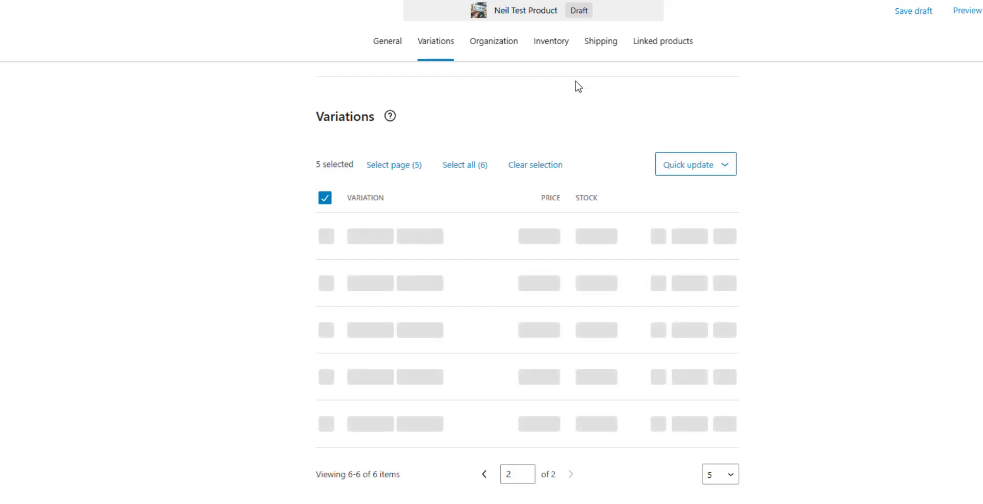
click(600, 43)
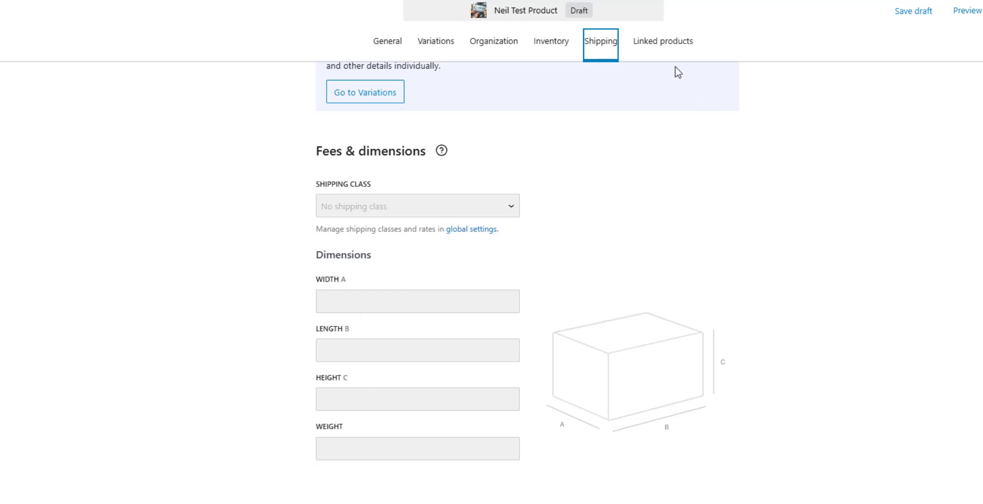
Add the AUTO-DRAFT product as an upsell in the linked products and view the cross-sells section.
click(658, 43)
scroll(623, 228, up, 3)
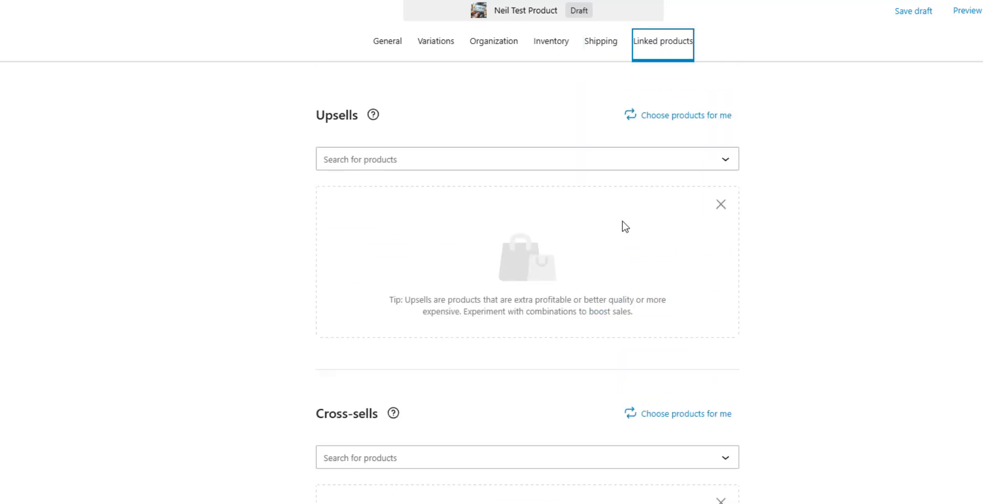
click(433, 168)
click(399, 194)
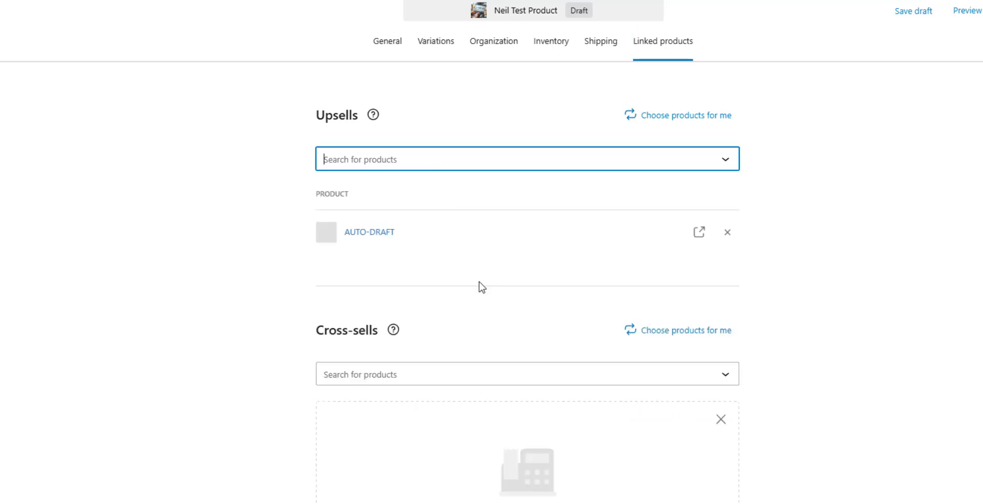
scroll(601, 193, down, 2)
scroll(569, 314, up, 3)
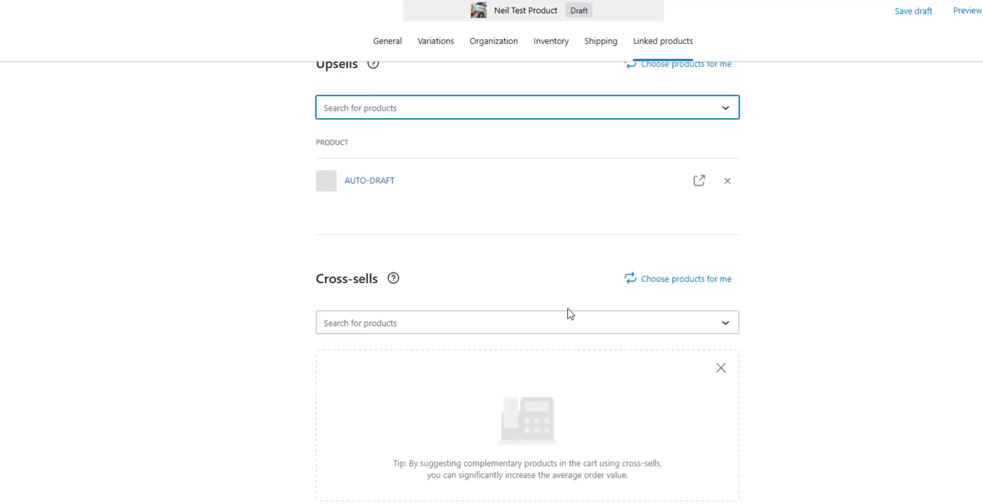
Review the product's general details, description and images, followed by its variation options and variations list.
click(395, 48)
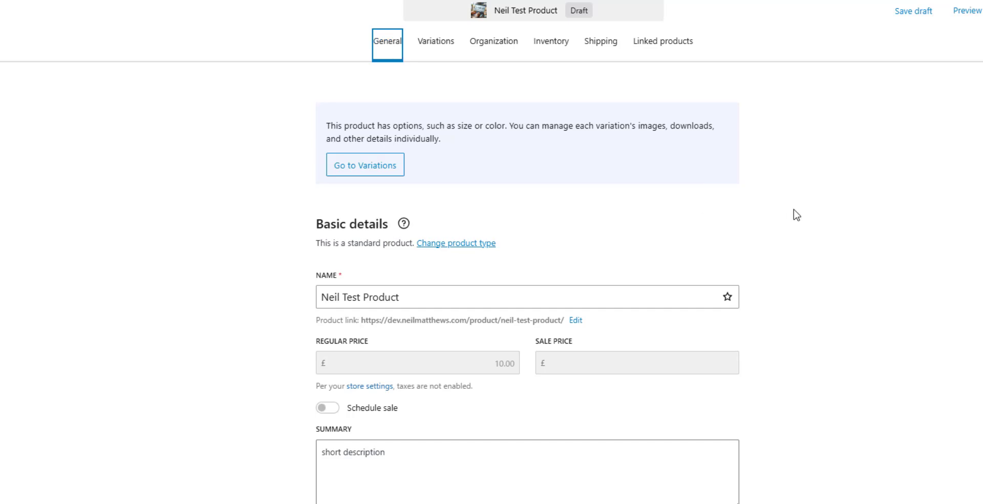
scroll(795, 213, down, 9)
scroll(797, 215, up, 10)
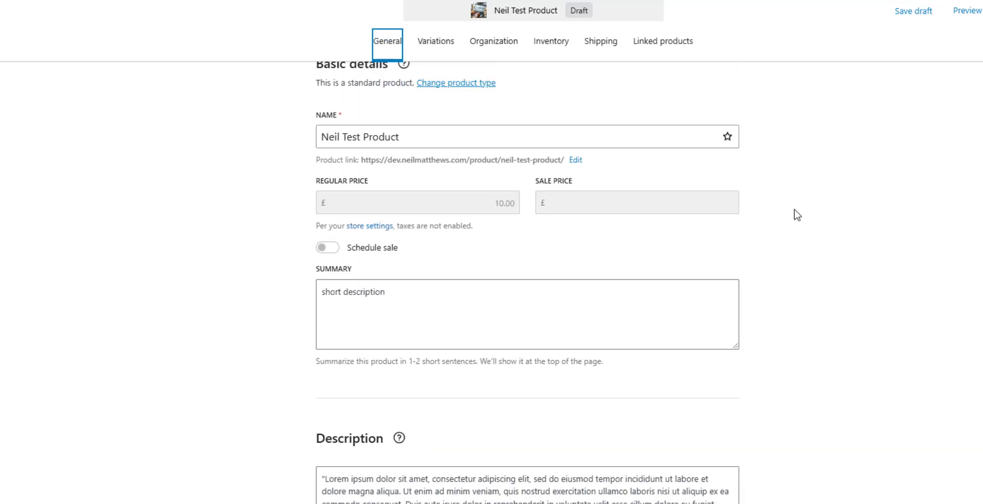
scroll(798, 215, down, 10)
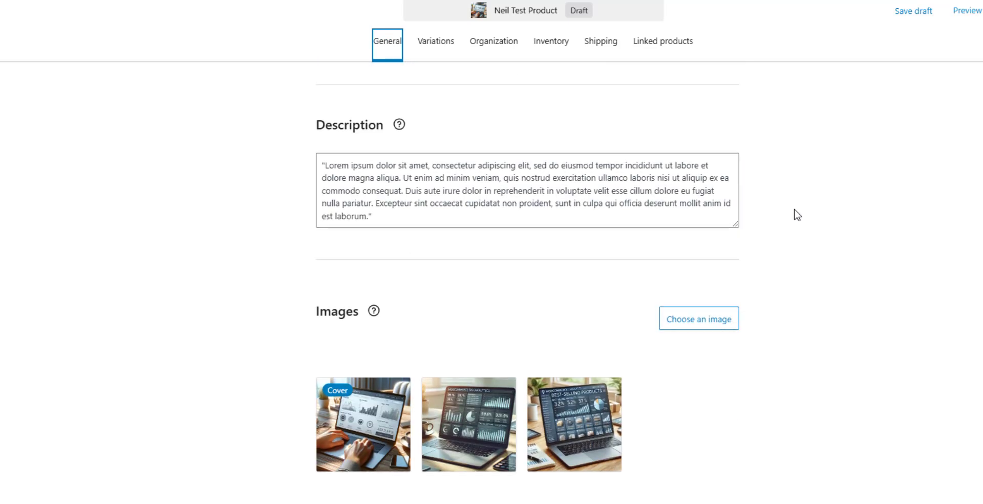
scroll(797, 215, up, 10)
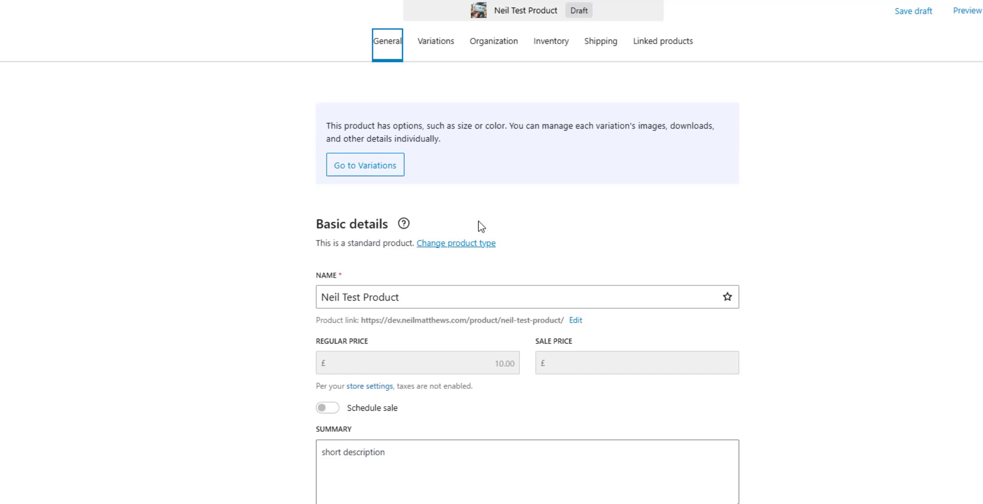
click(440, 45)
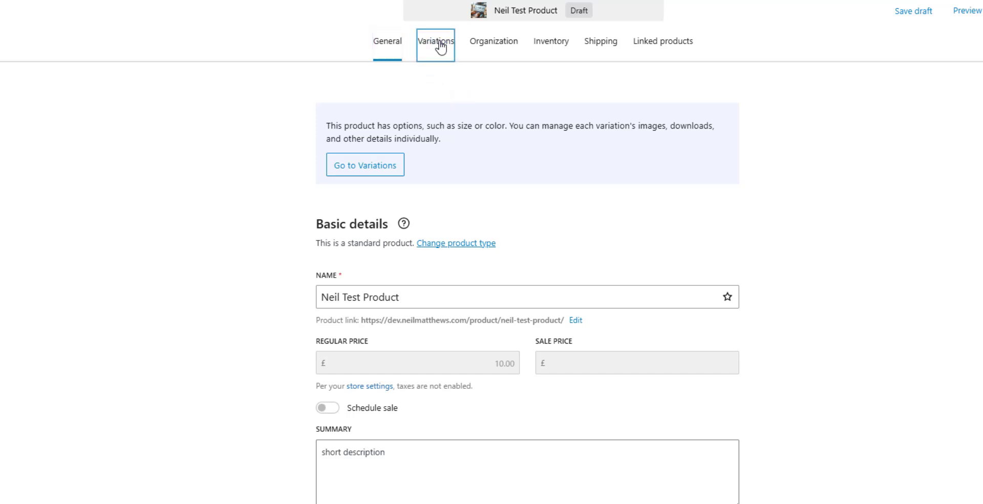
scroll(871, 274, down, 5)
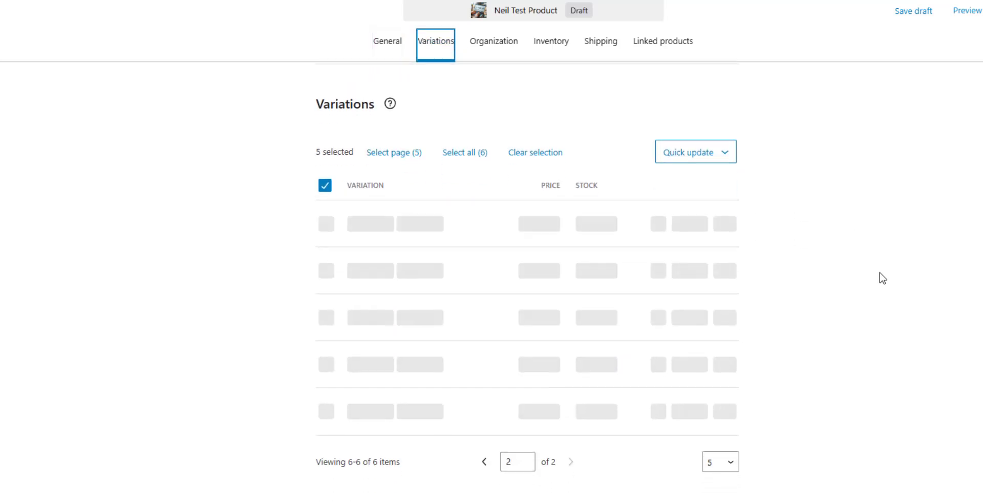
scroll(883, 278, up, 4)
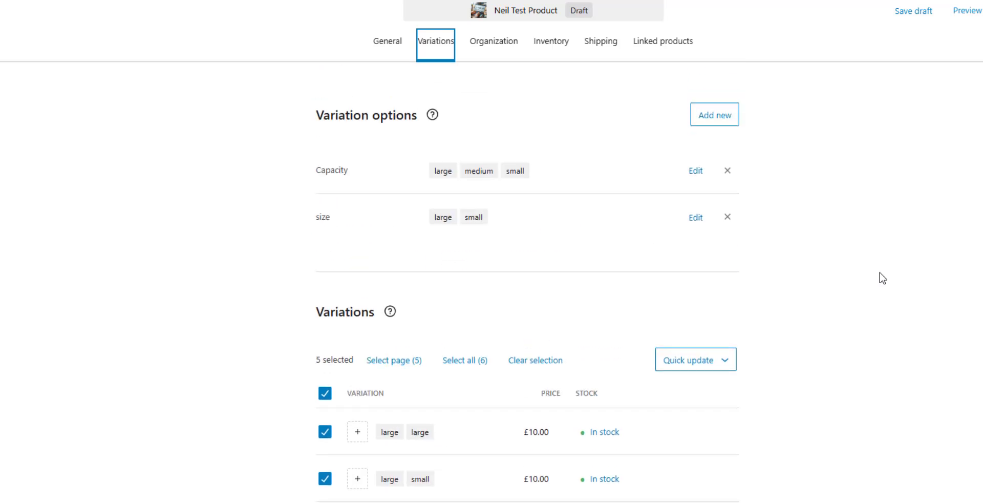